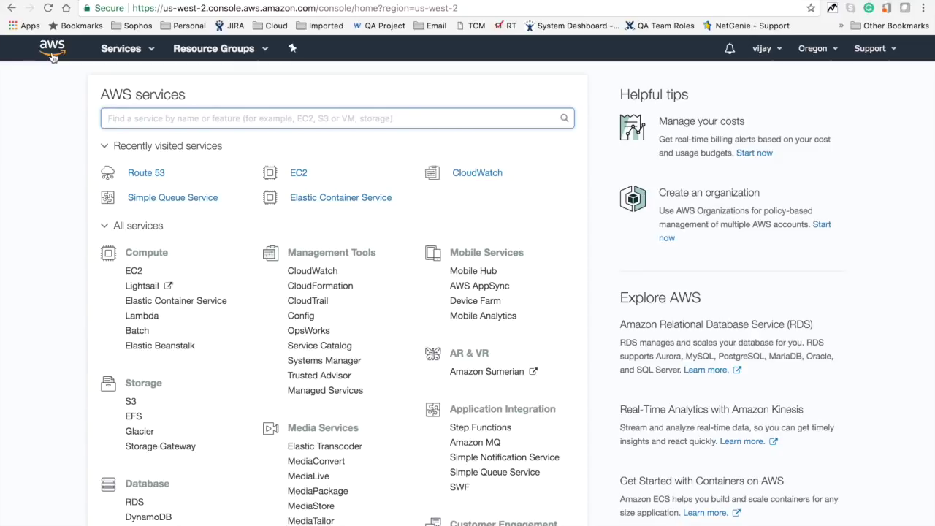
Open the Route 53 service and check the domain name EZAWS.XYZ on GoDaddy's DNS Management page.
click(142, 175)
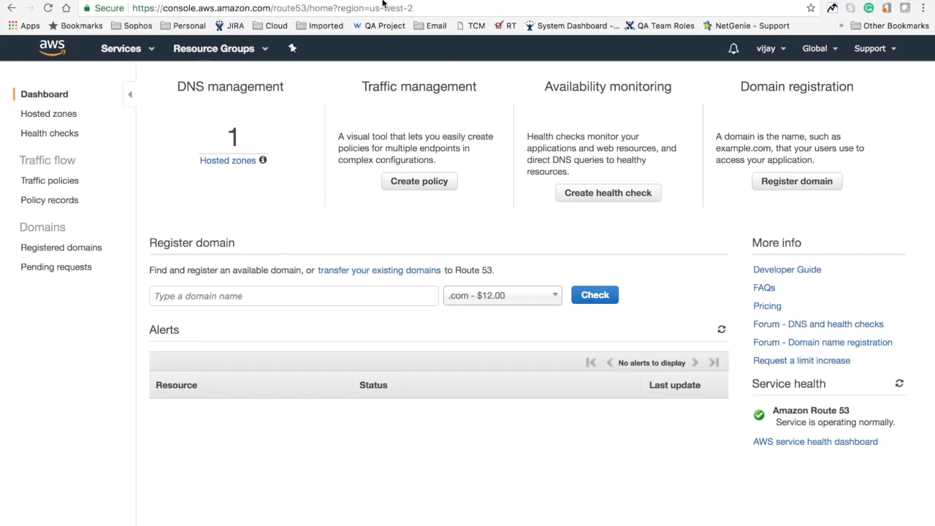
click(385, 2)
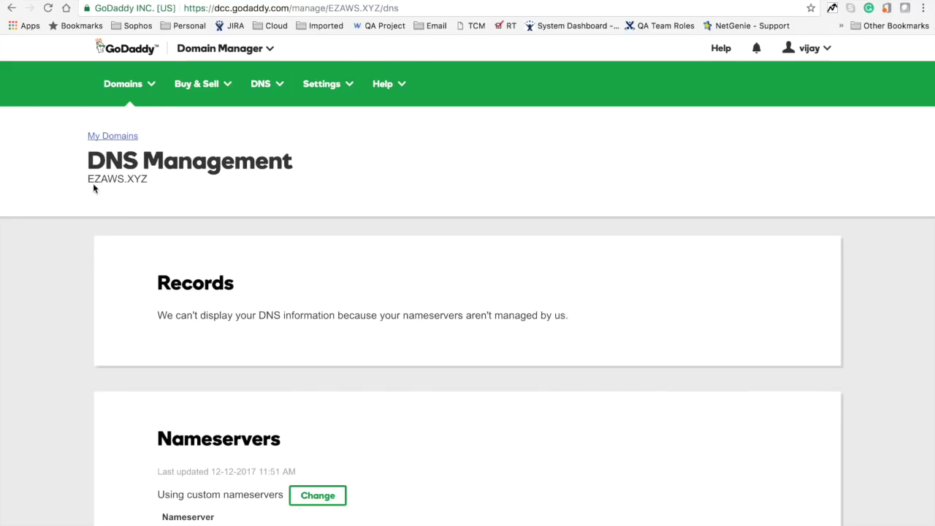
drag(89, 179, 150, 184)
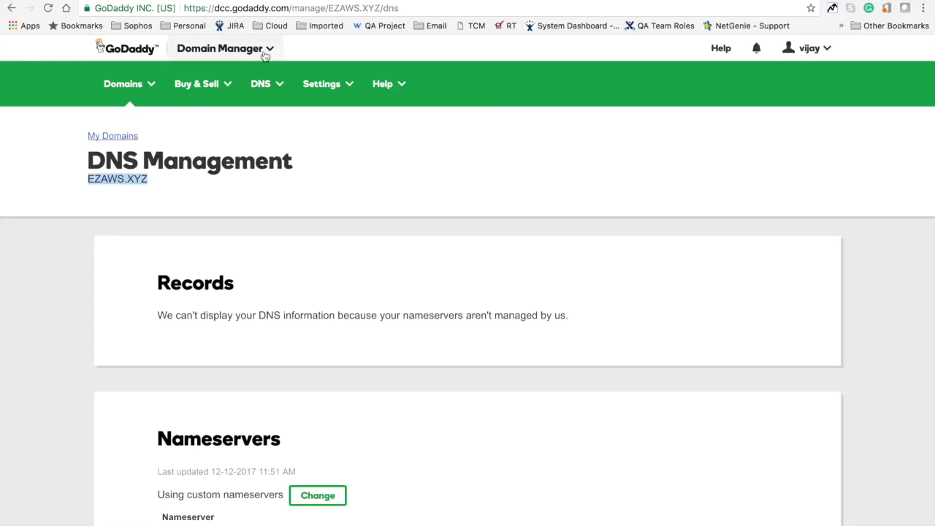
click(225, 2)
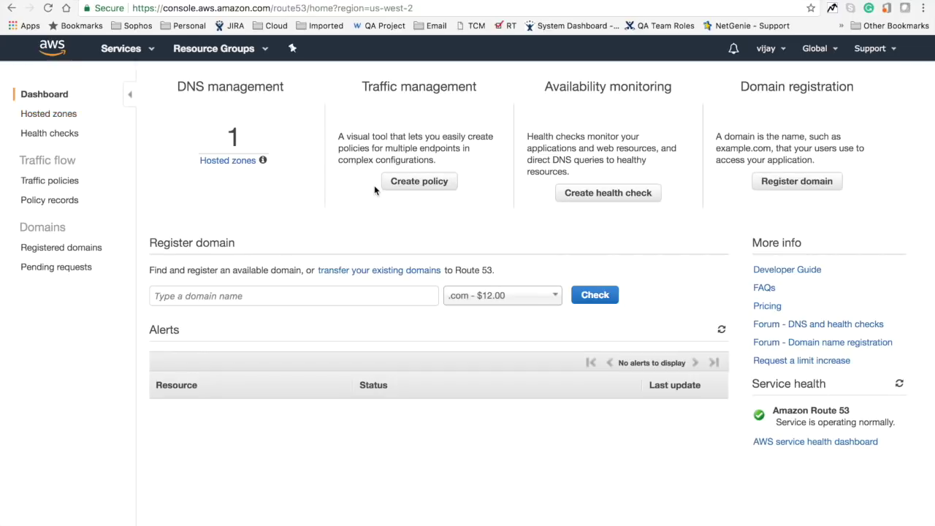
Create a public hosted zone in Route 53 for the domain ezaws.xyz.
click(64, 115)
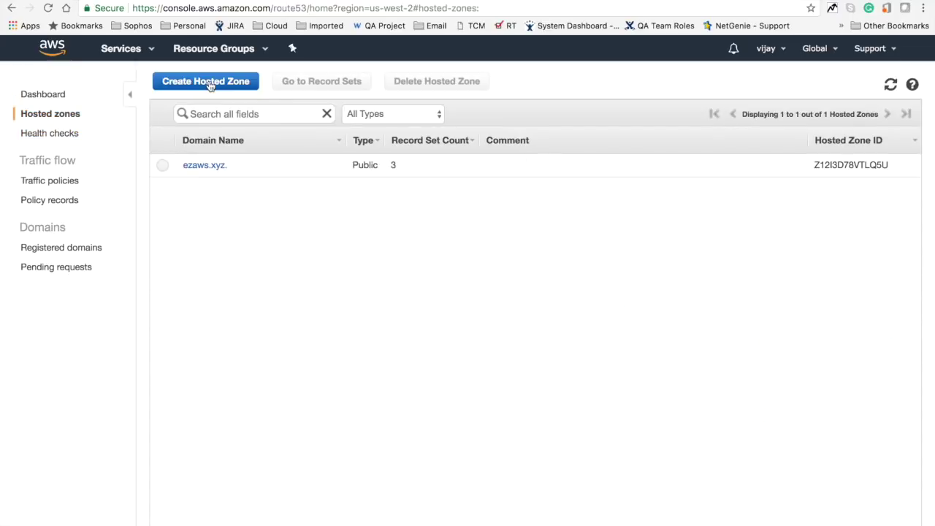
click(206, 81)
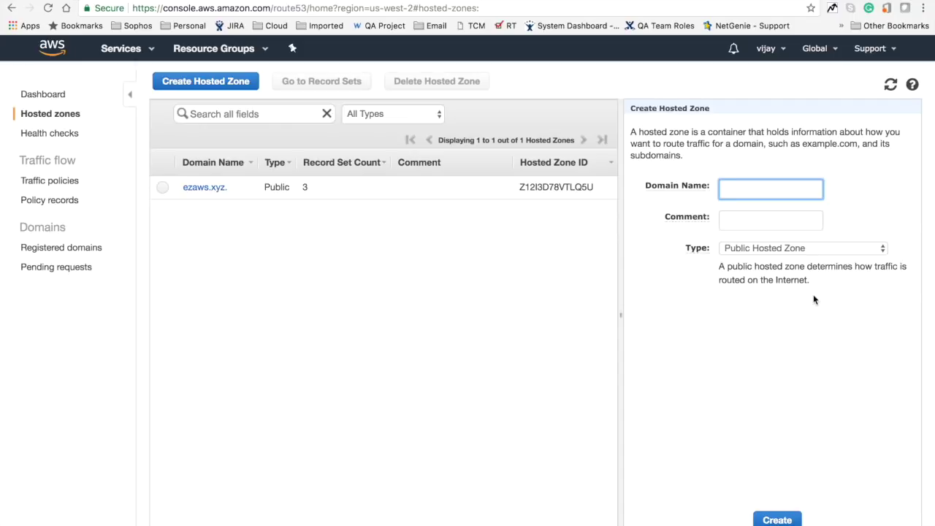
text(ezaws.xyz)
click(829, 252)
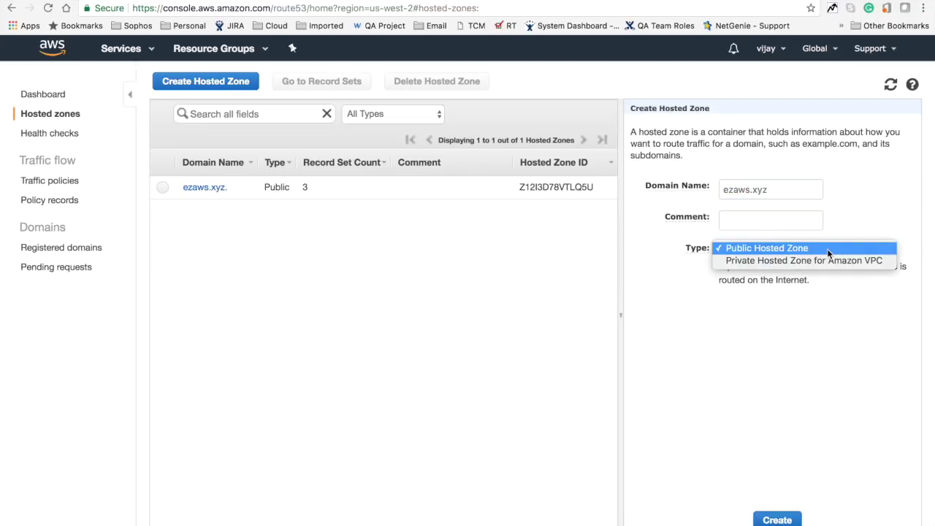
click(829, 250)
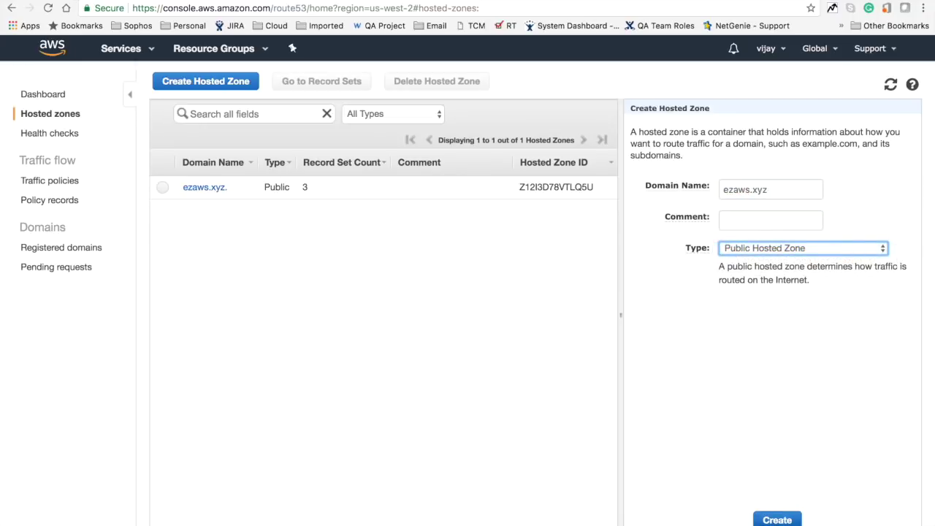
click(780, 520)
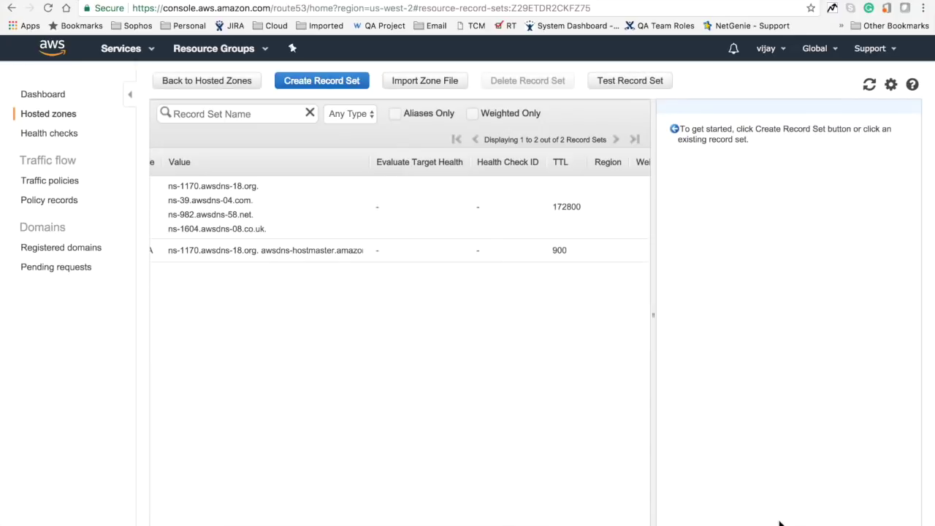
Examine the new hosted zone's record sets, especially the name server values and TTL of the NS record.
scroll(460, 387, right, 5)
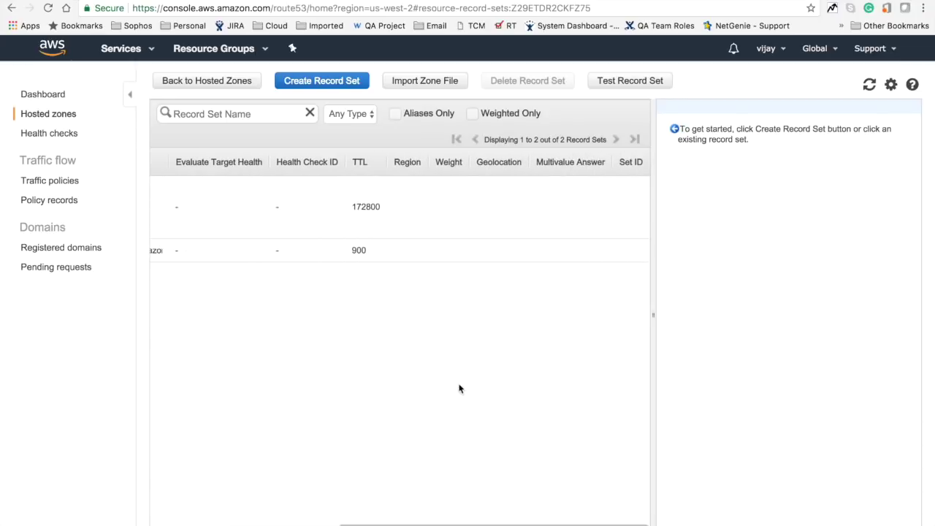
scroll(460, 388, left, 8)
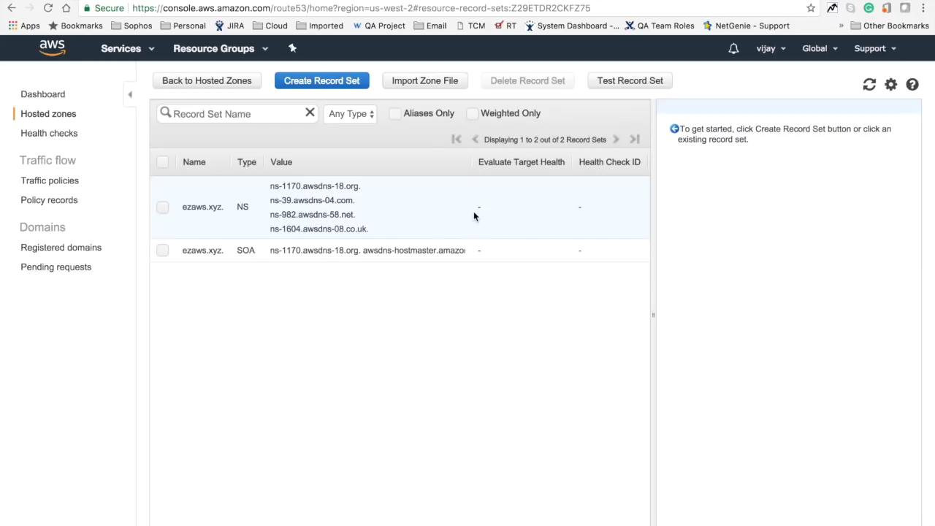
drag(270, 186, 380, 228)
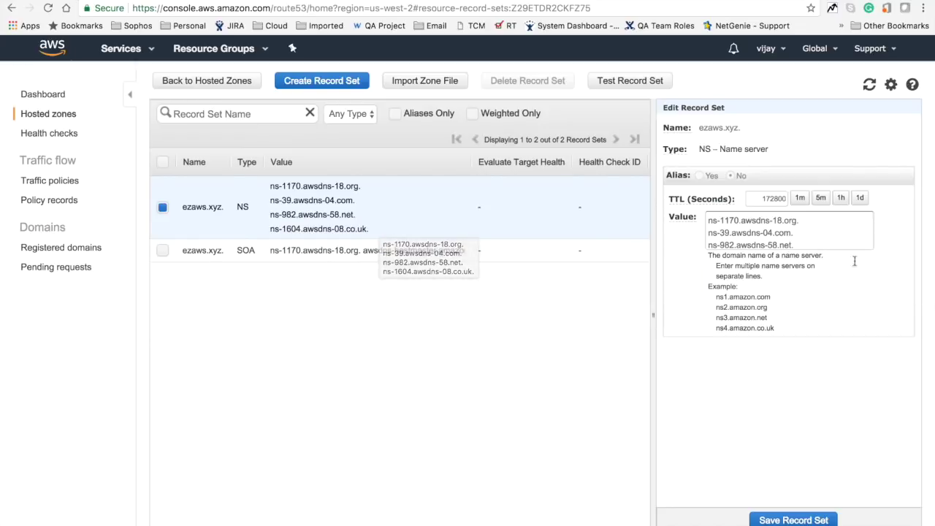
click(761, 231)
scroll(761, 231, down, 1)
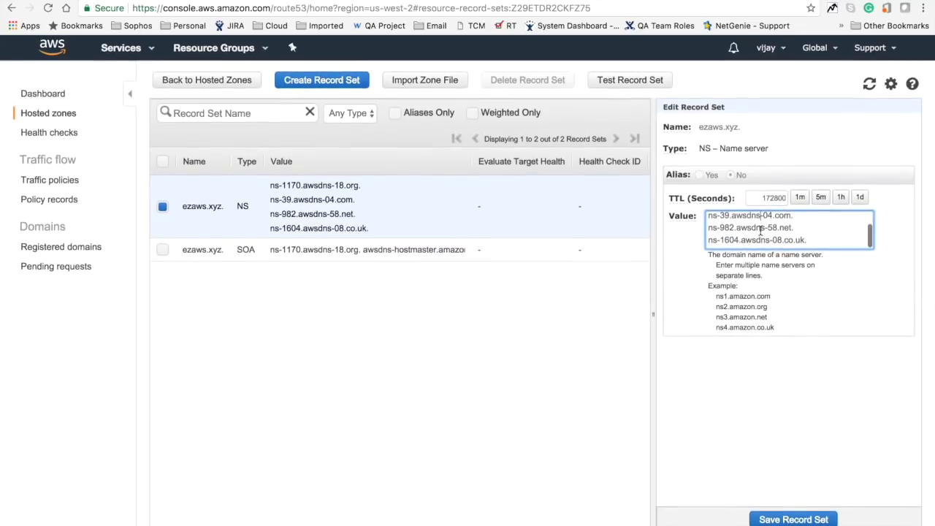
scroll(761, 231, up, 1)
double_click(770, 198)
click(752, 220)
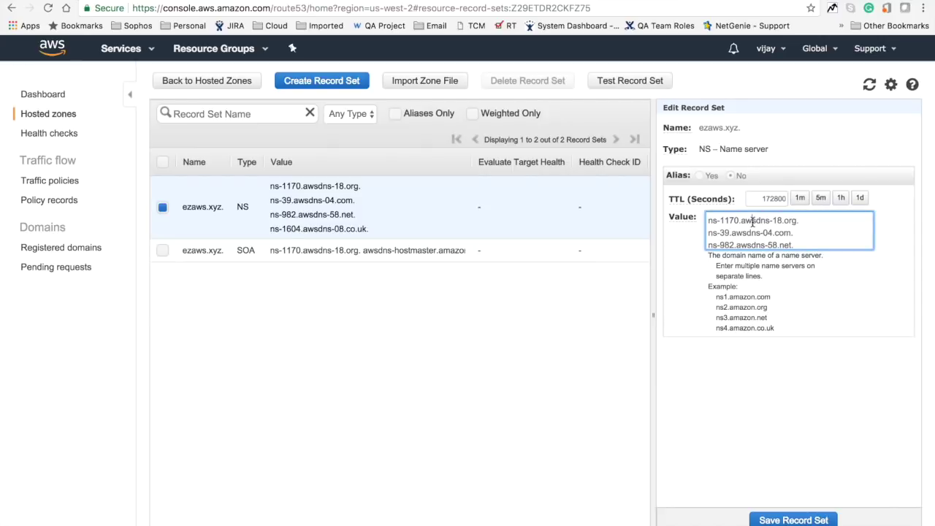
drag(271, 186, 368, 229)
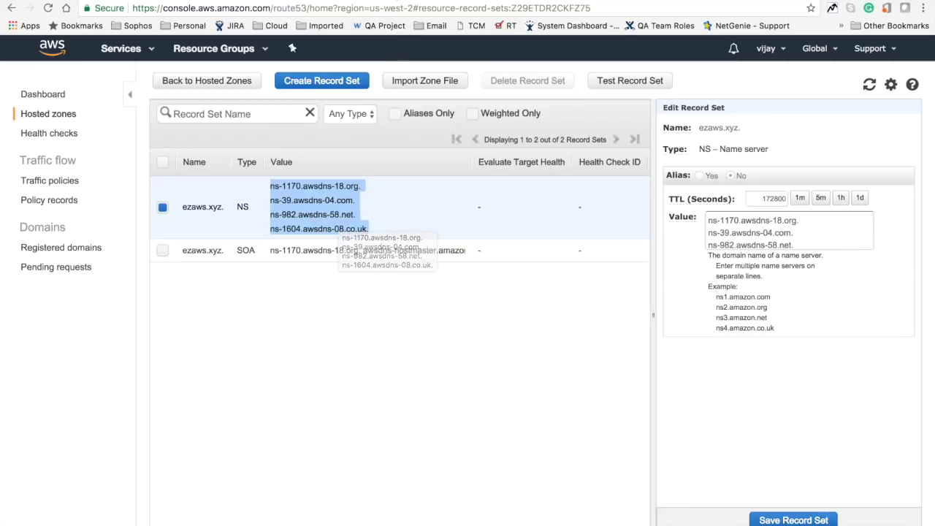
Switch to GoDaddy and open the domain's nameservers for editing, trying the Default type before choosing Custom again.
key(ctrl+Tab)
scroll(214, 315, down, 2)
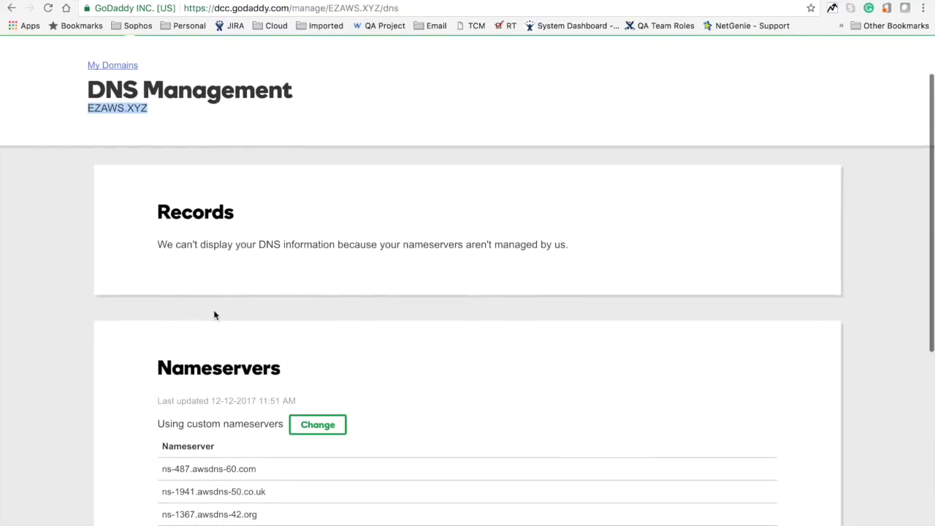
scroll(214, 315, down, 5)
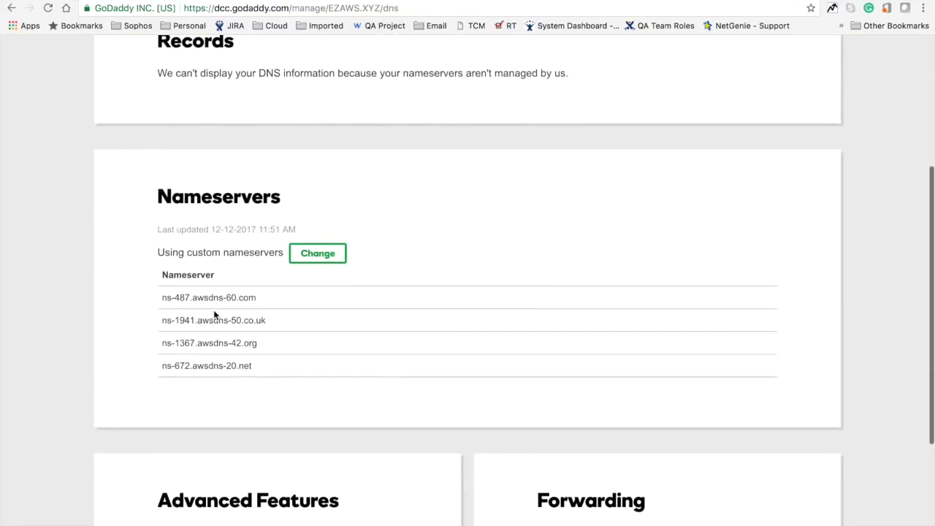
scroll(409, 205, down, 2)
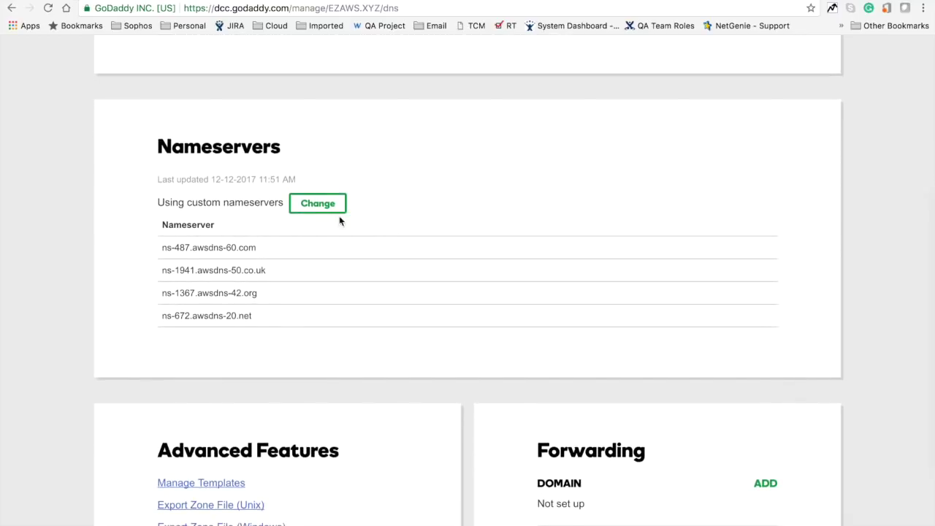
click(338, 206)
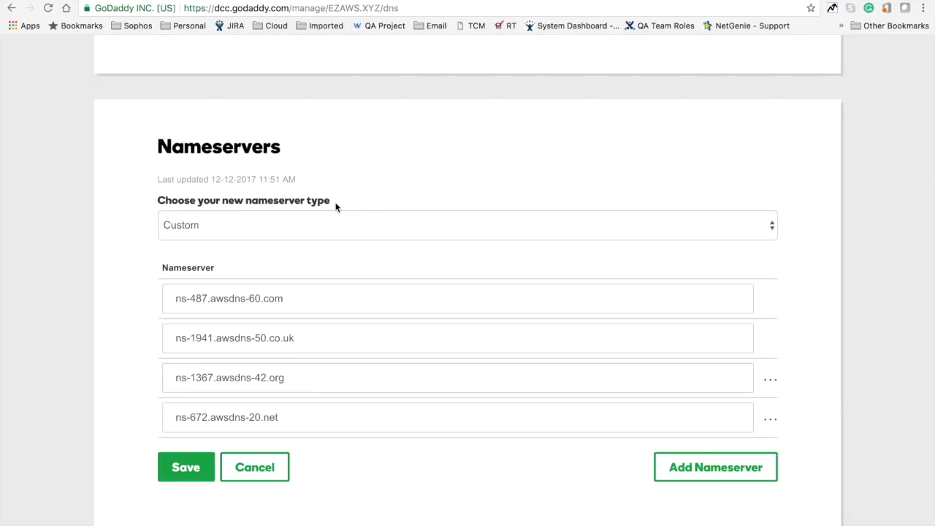
click(343, 228)
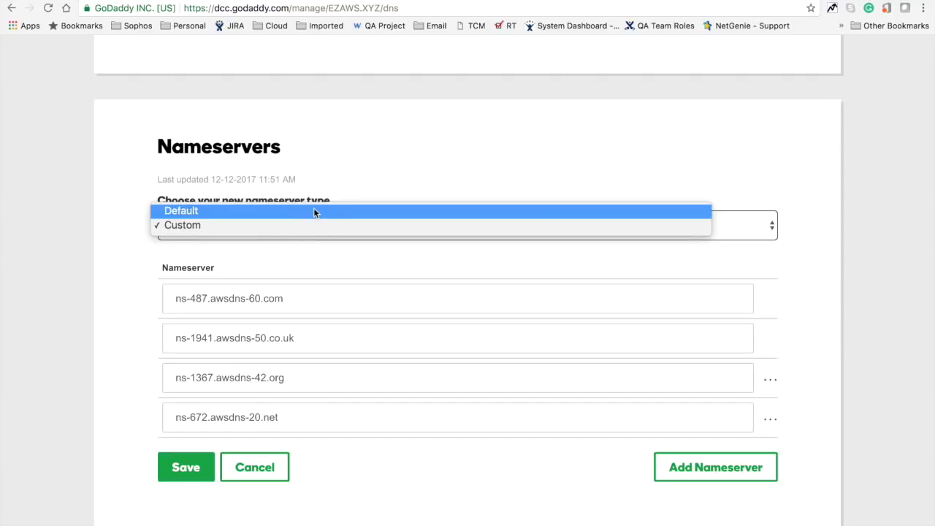
click(314, 211)
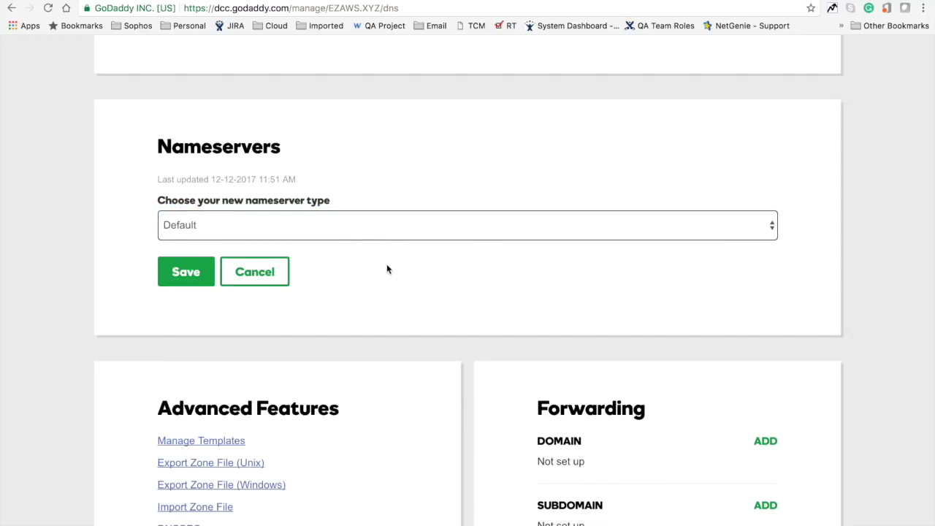
click(395, 232)
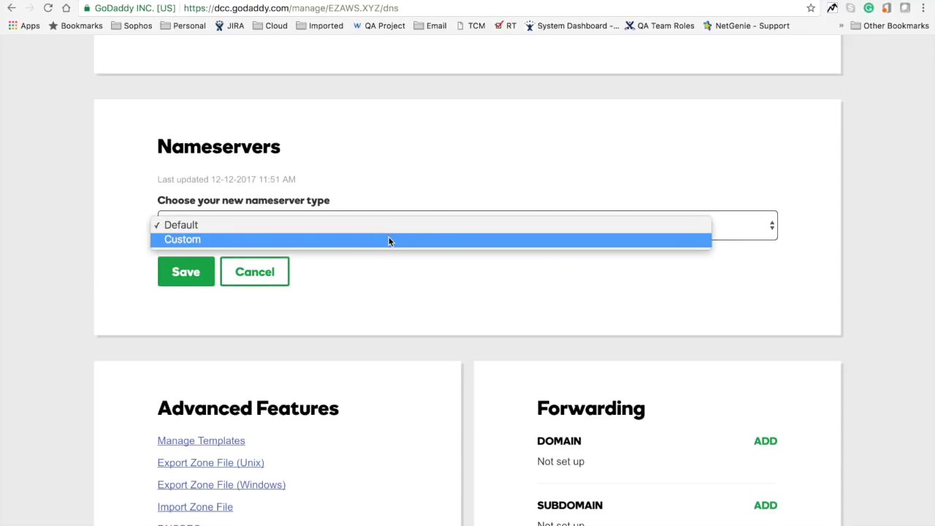
click(390, 241)
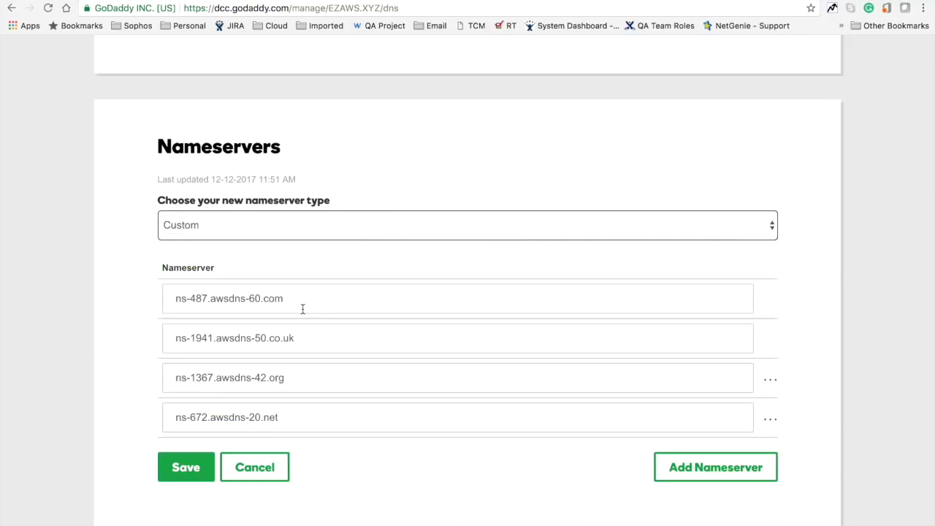
Try replacing the first custom nameserver in GoDaddy with ns-1170.awsdns-18.org from the Route 53 NS record, and discard the edit.
click(325, 297)
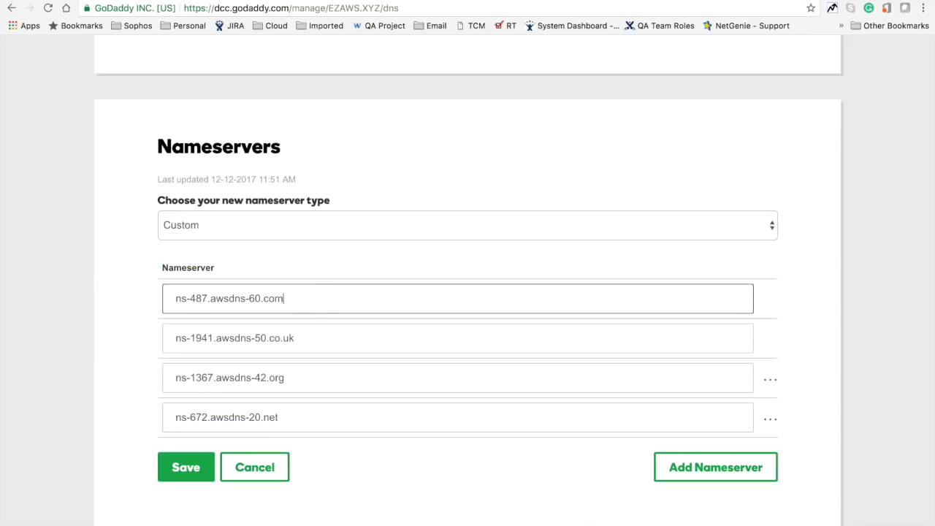
key(ctrl+Tab)
click(815, 218)
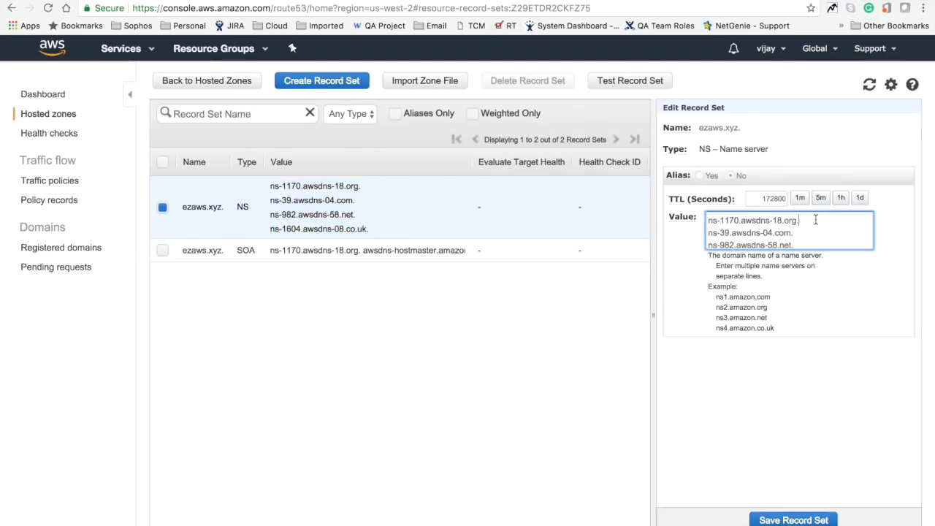
drag(798, 220, 703, 222)
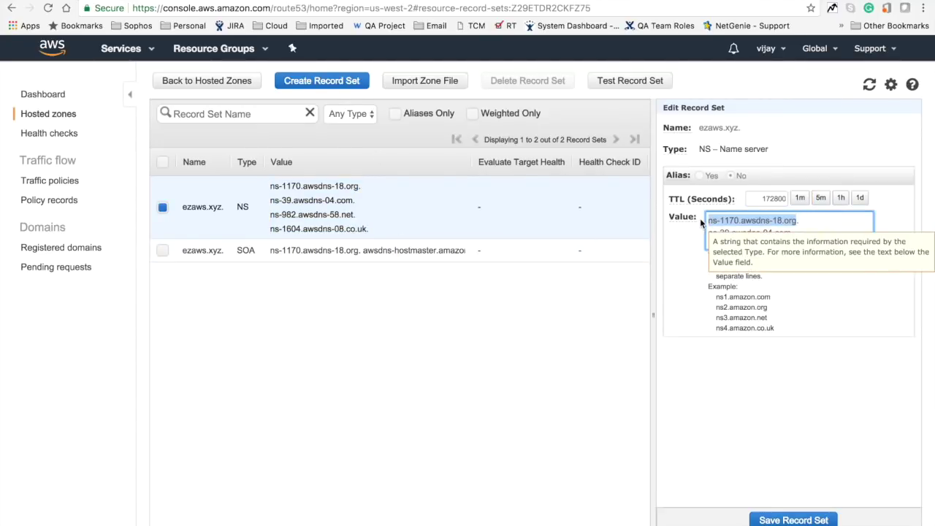
key(super+c)
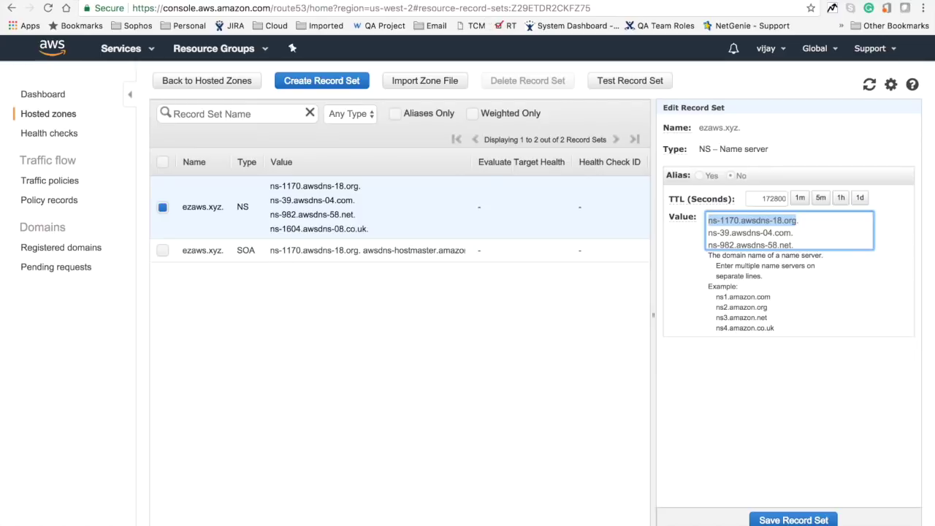
key(ctrl+Tab)
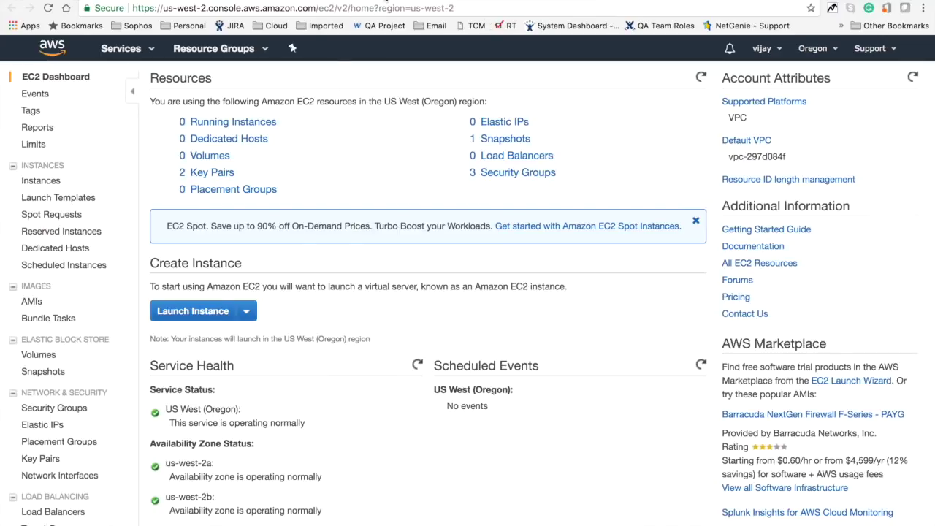
key(ctrl+Tab)
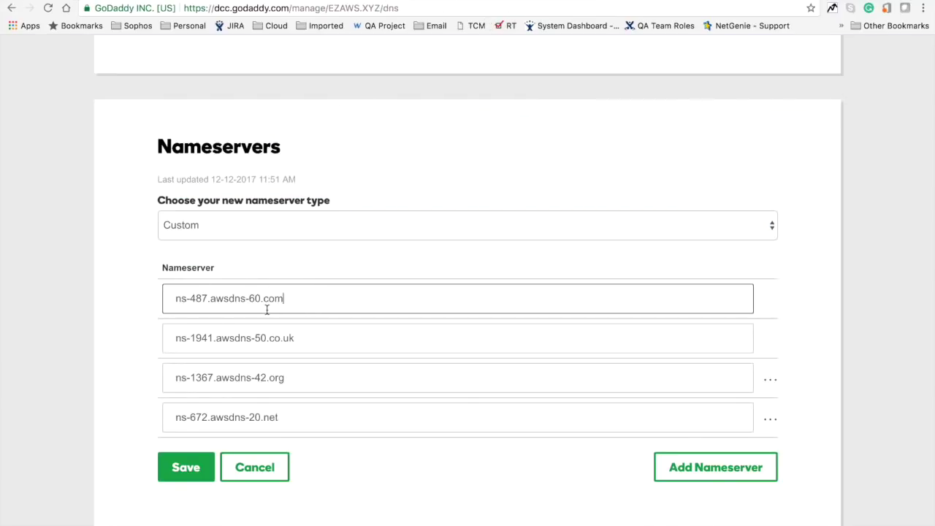
drag(300, 301, 140, 298)
key(super+v)
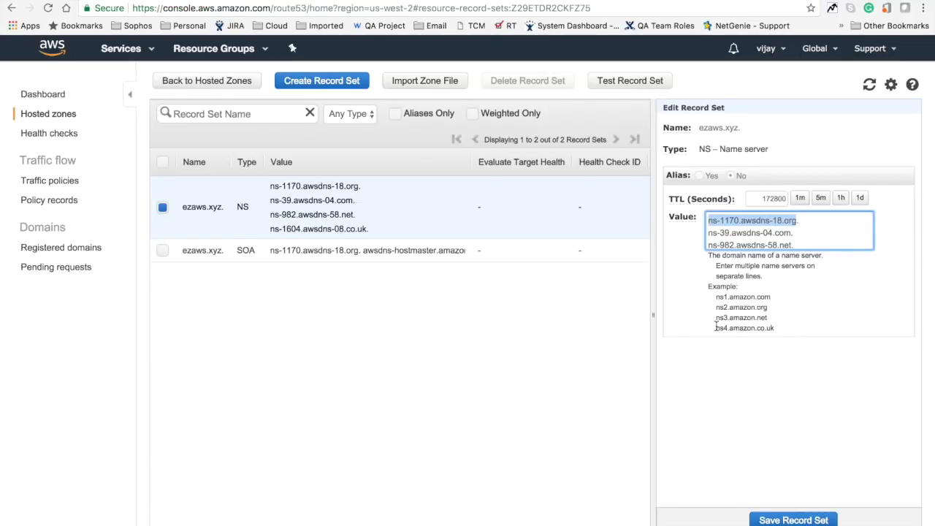
click(207, 83)
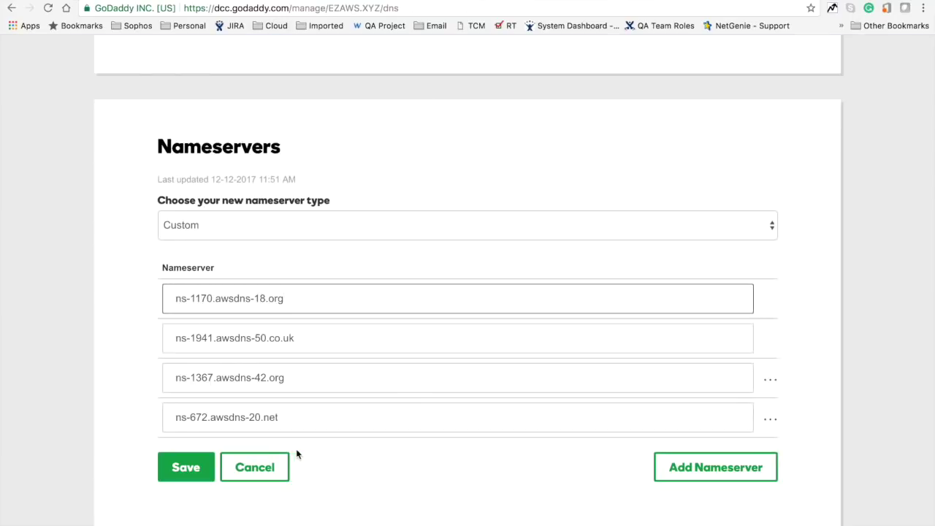
click(252, 467)
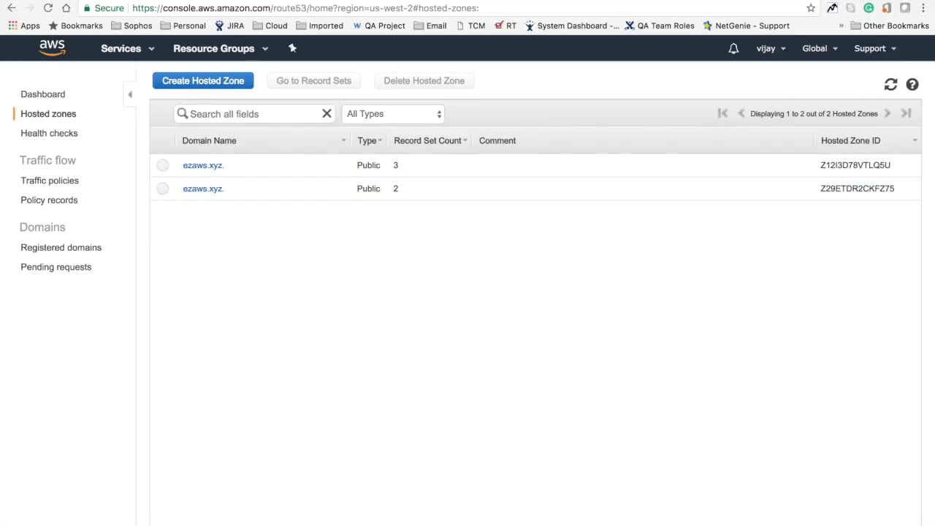
Switch to the EC2 dashboard and start launching an instance from Amazon Linux AMI 2017.09.1 (HVM), SSD Volume Type.
click(236, 10)
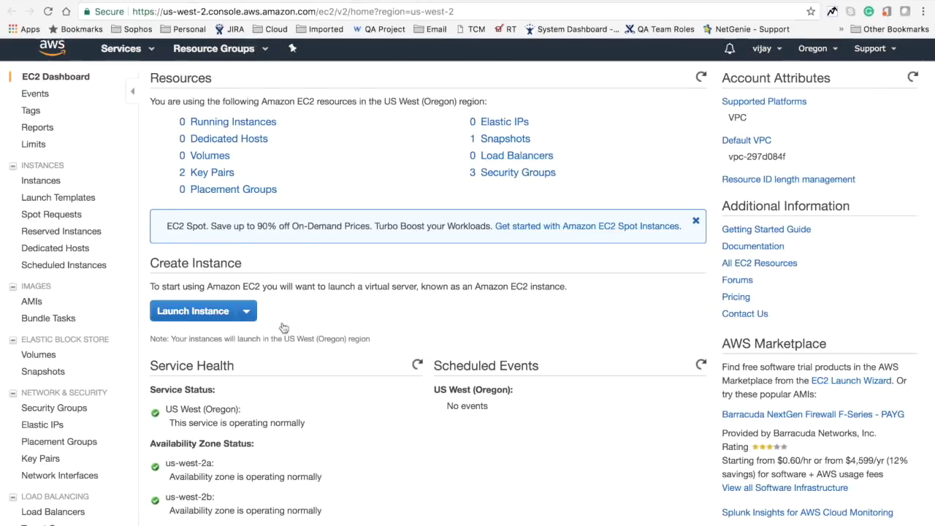
click(212, 306)
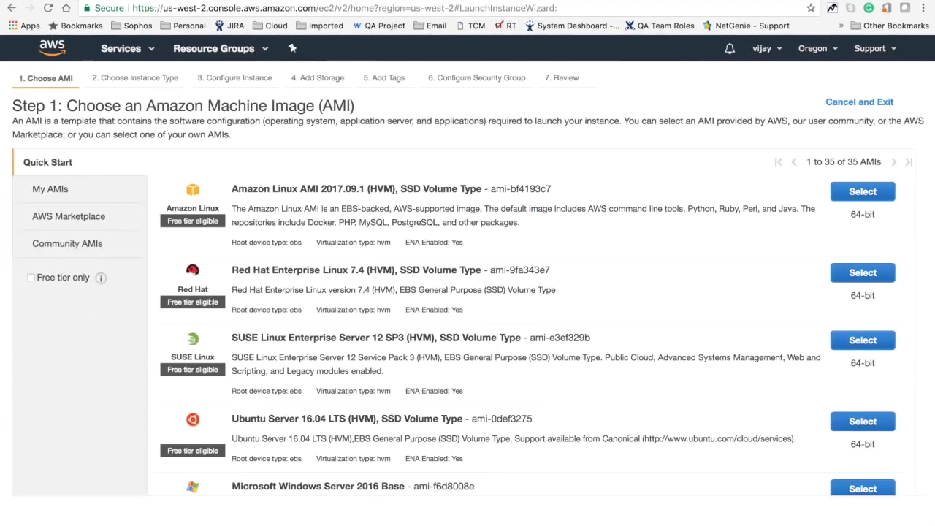
click(869, 191)
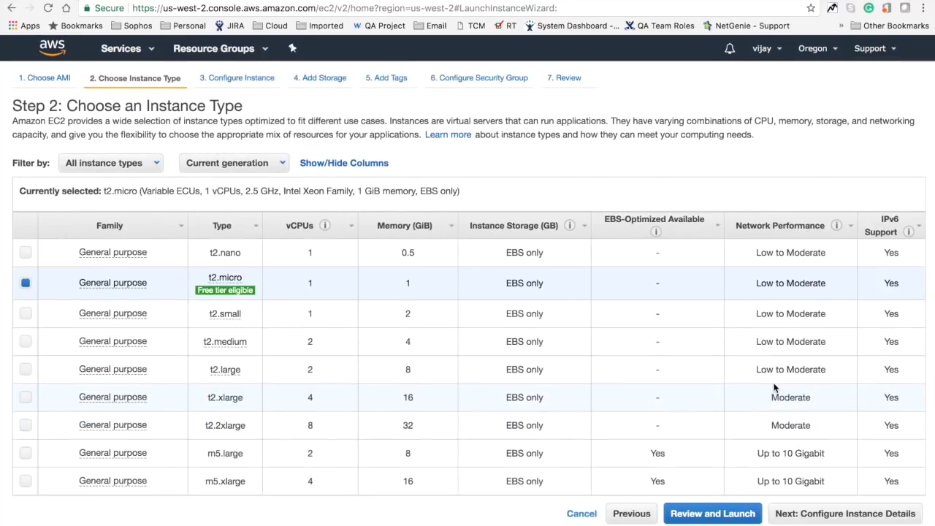
Keep the t2.micro type and start the instance's user data script with #!/bin/bash and yum install httpd -y.
click(869, 513)
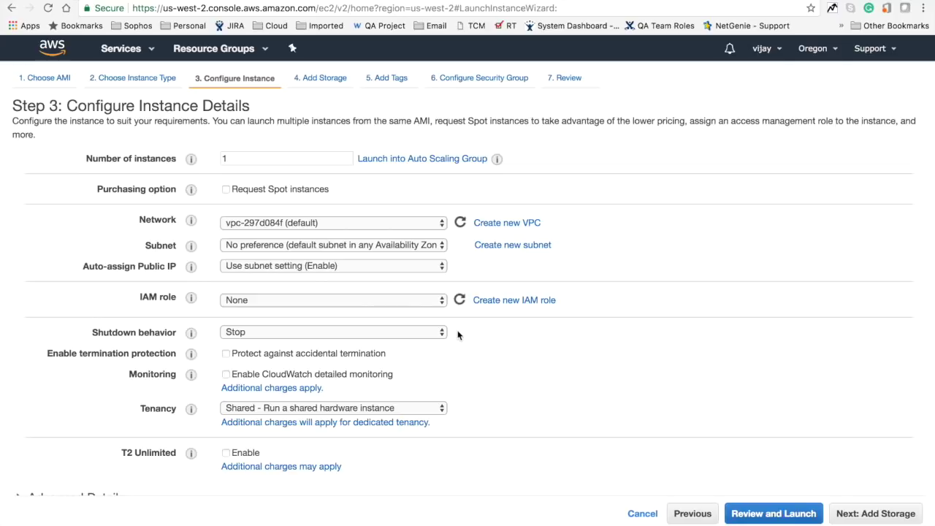
scroll(489, 355, down, 1)
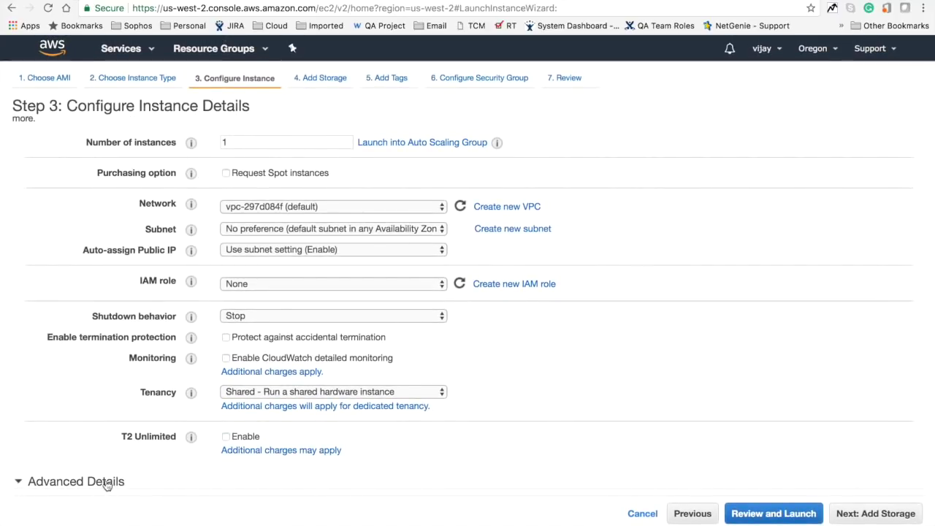
scroll(156, 461, down, 3)
click(244, 476)
text(#!)
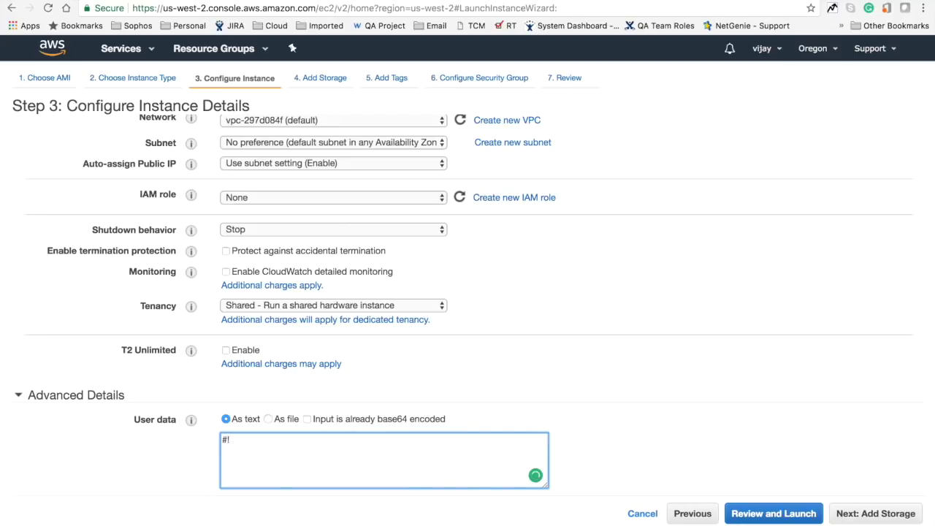
text(bin/bash)
key(Return)
text(yum install httpd)
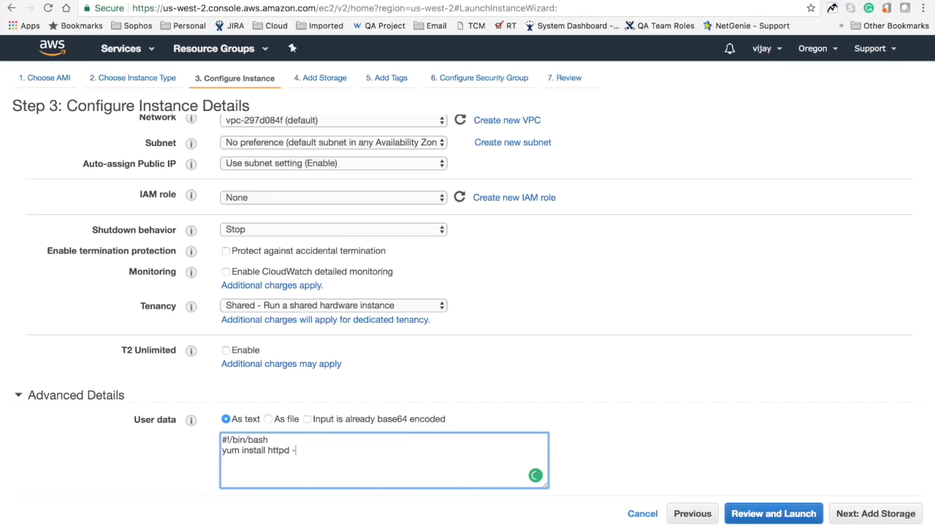
text( -y)
key(Return)
Add the user data line echo "This is My Web Server" > /var/www/html/ to the script.
text(e)
text(ah)
text(ch)
key(BackSpace)
key(BackSpace)
key(BackSpace)
text(cho "This is)
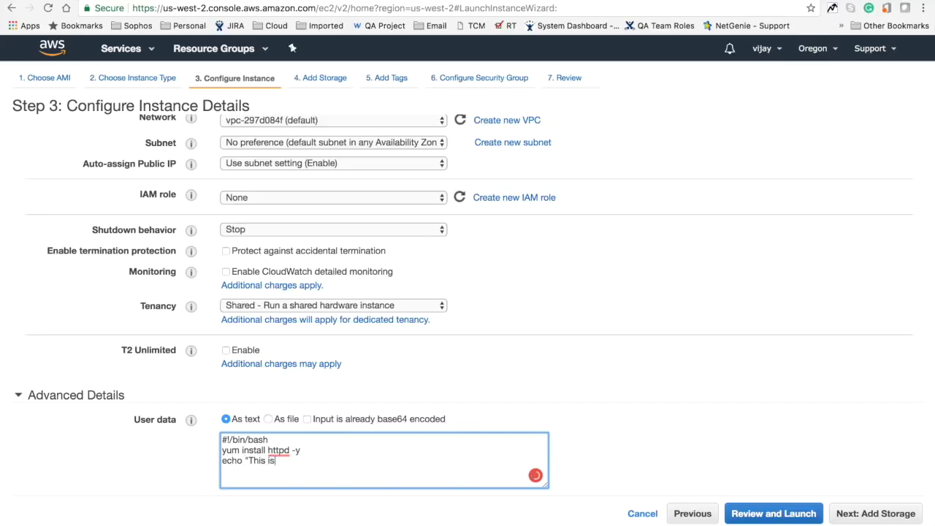
text( My Web Server" > /var)
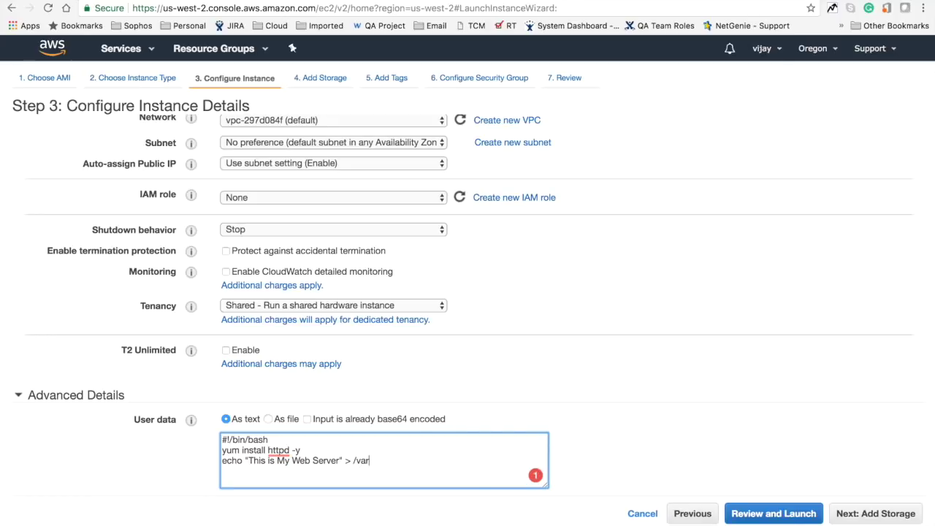
text(/www)
text(/ht)
text(ml/ )
Add service httpd start and chkconfig httpd on to the script, and complete the echo line's output path with index.html.
text(service )
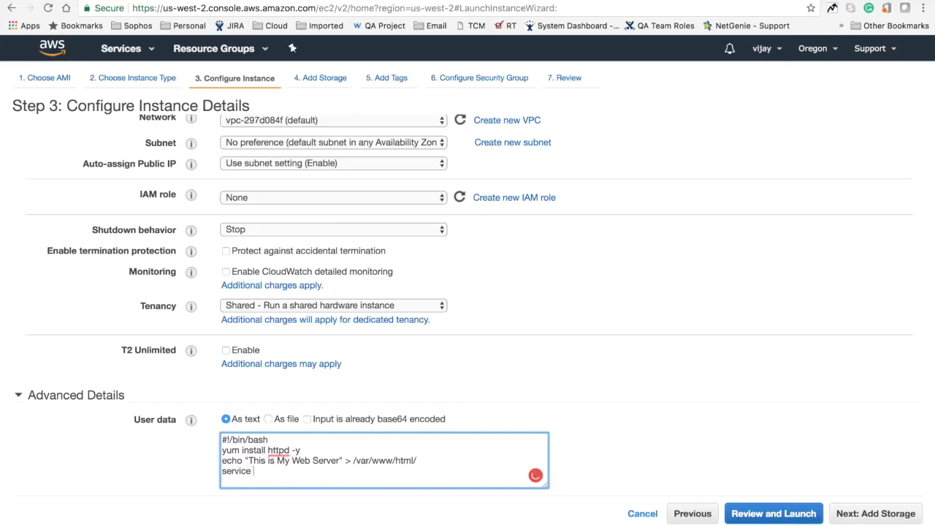
text(httpd start)
key(Return)
text(chkconf)
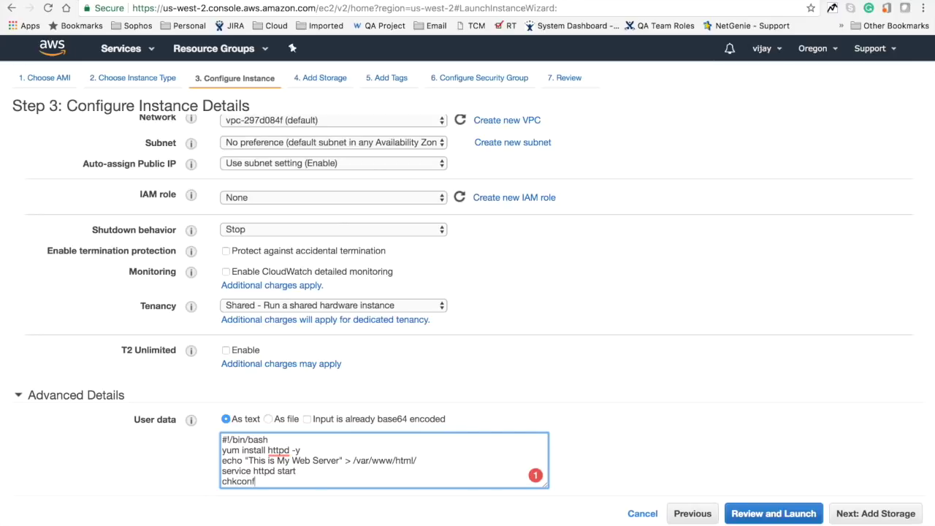
text(ig httpd on)
click(434, 461)
text(index.html)
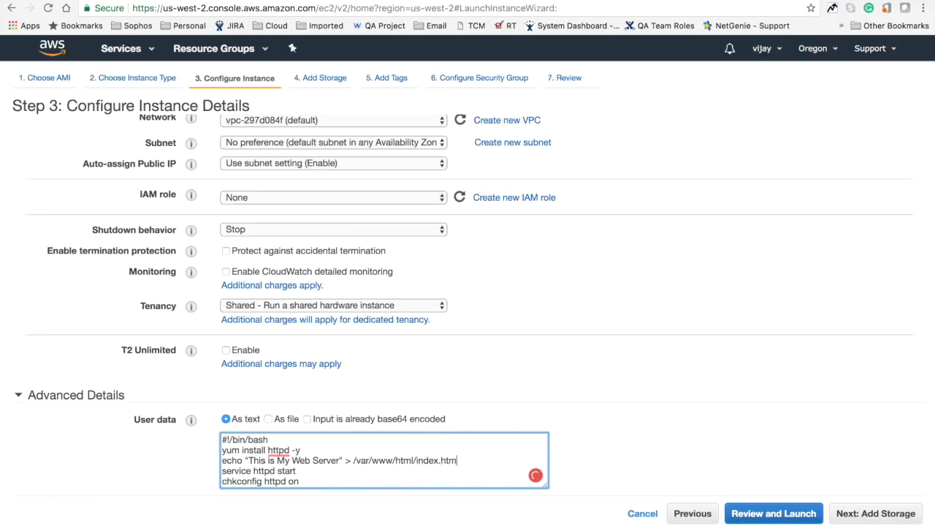
Keep the default storage, add no tags, and assign the existing launch-wizard-4 security group to the instance.
click(868, 515)
click(868, 515)
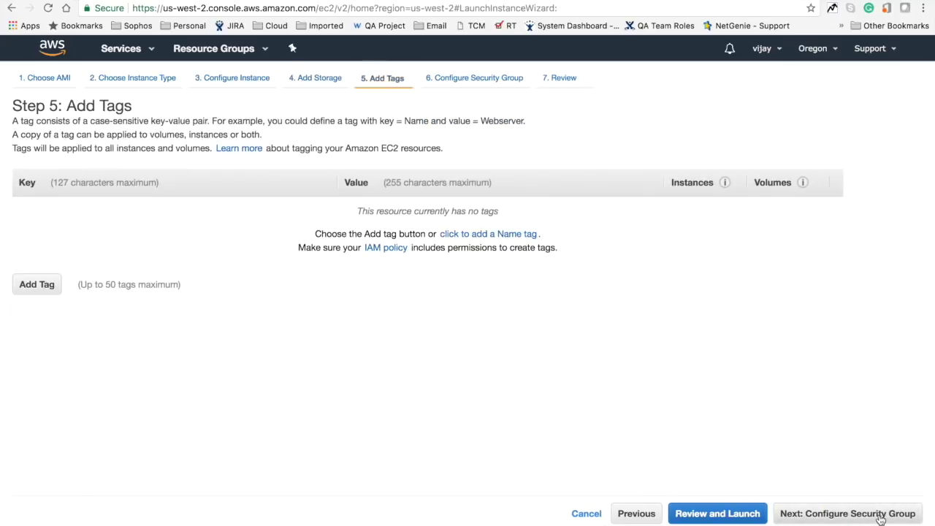
click(880, 516)
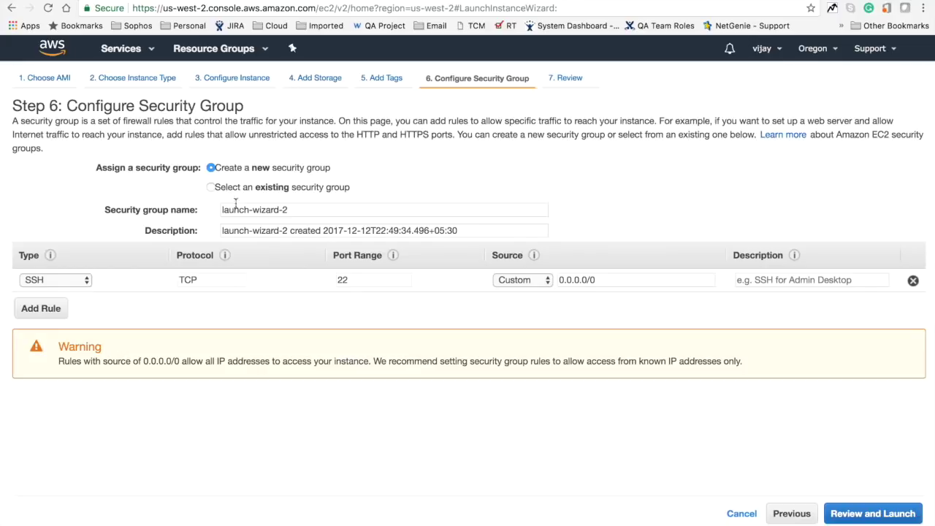
click(215, 187)
click(164, 276)
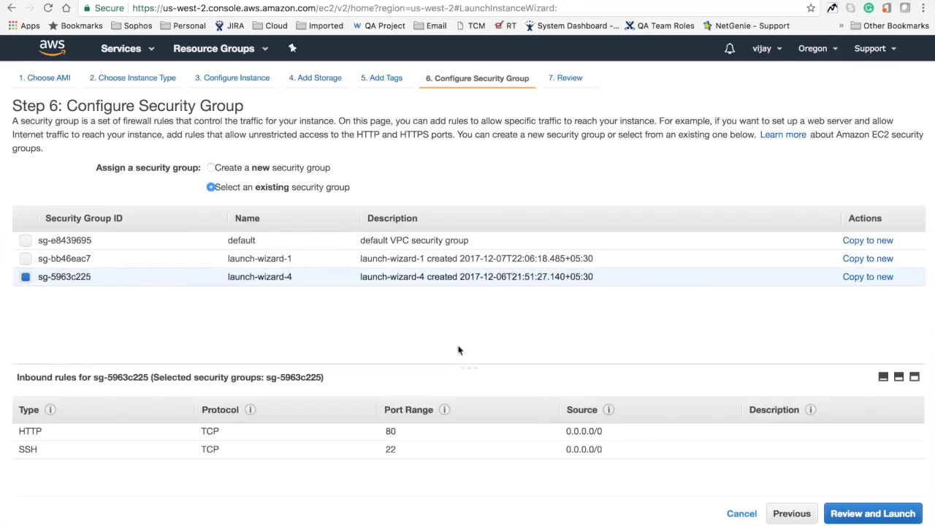
click(873, 514)
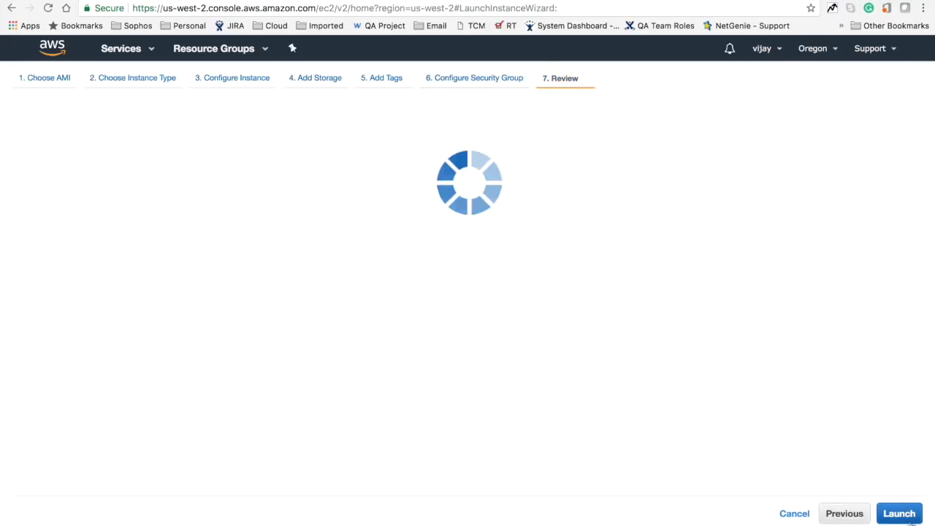
Launch the instance with an existing key pair, acknowledging access to its private key, and view the instance list.
click(910, 516)
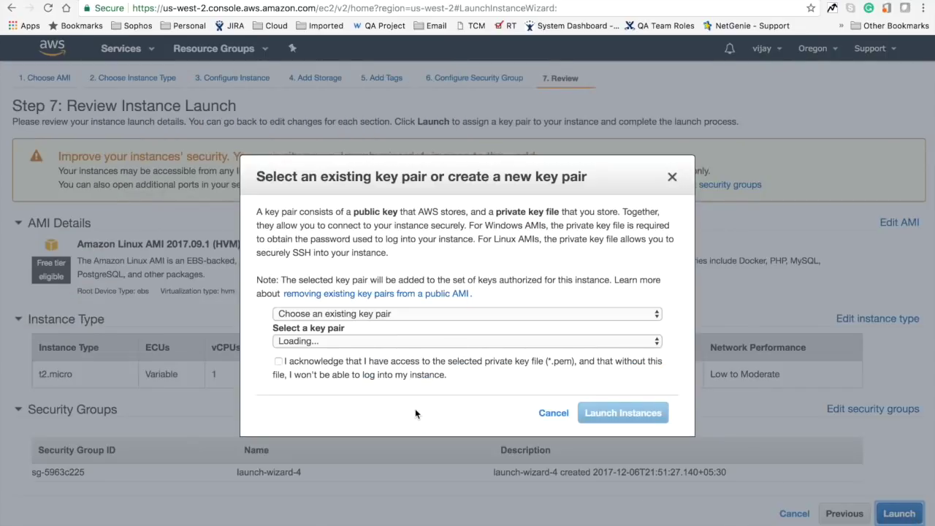
click(407, 361)
click(648, 415)
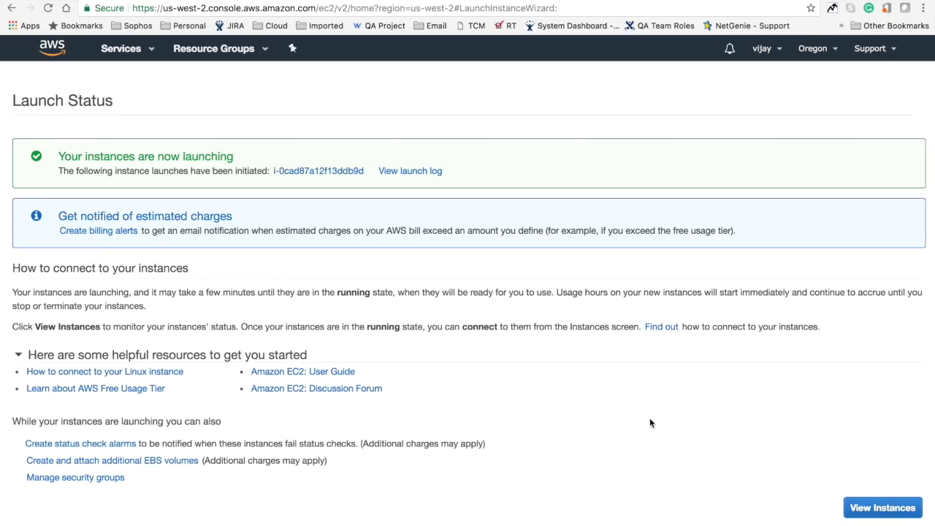
click(882, 511)
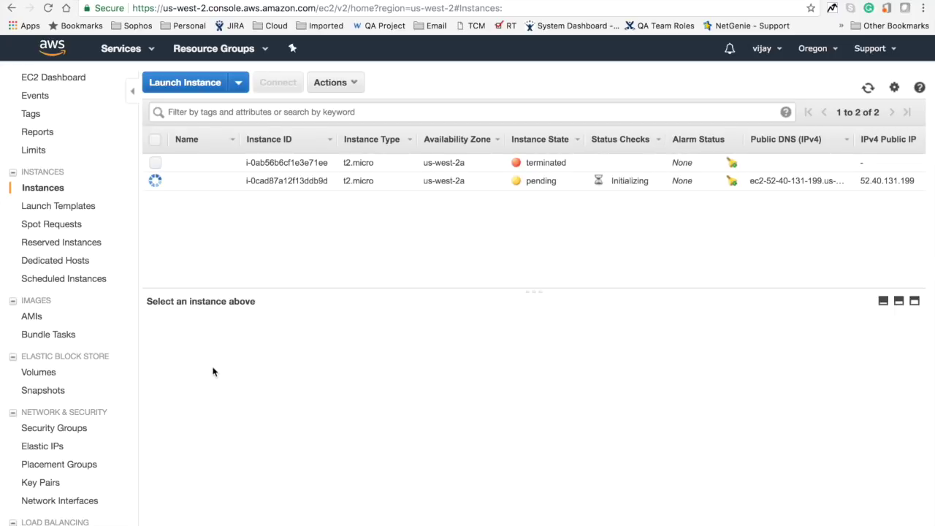
Start a Classic Load Balancer named webserver in the default VPC, keeping the HTTP port 80 listener.
scroll(76, 436, down, 1)
scroll(76, 433, down, 3)
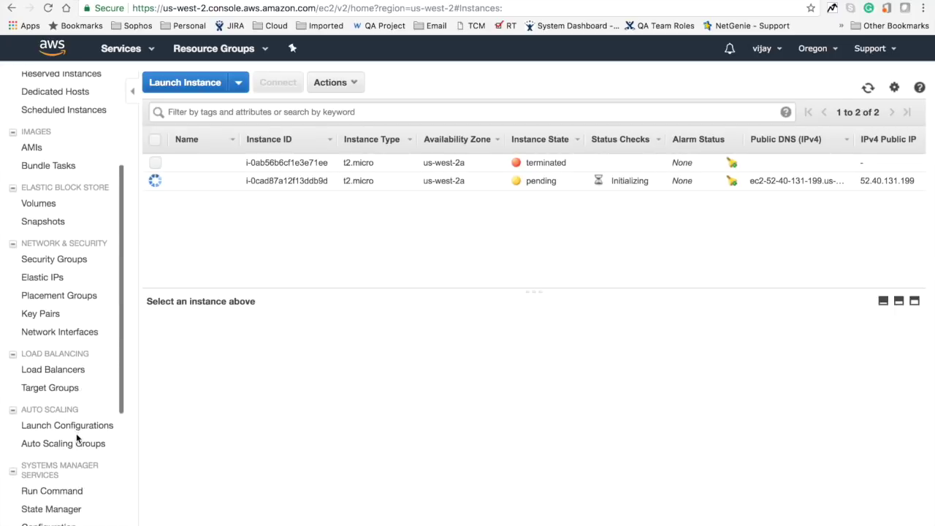
click(73, 367)
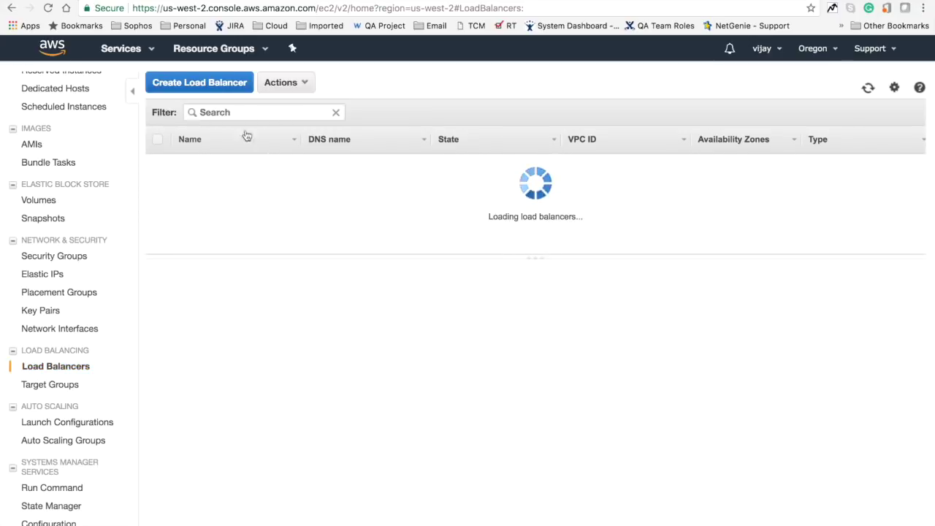
click(220, 84)
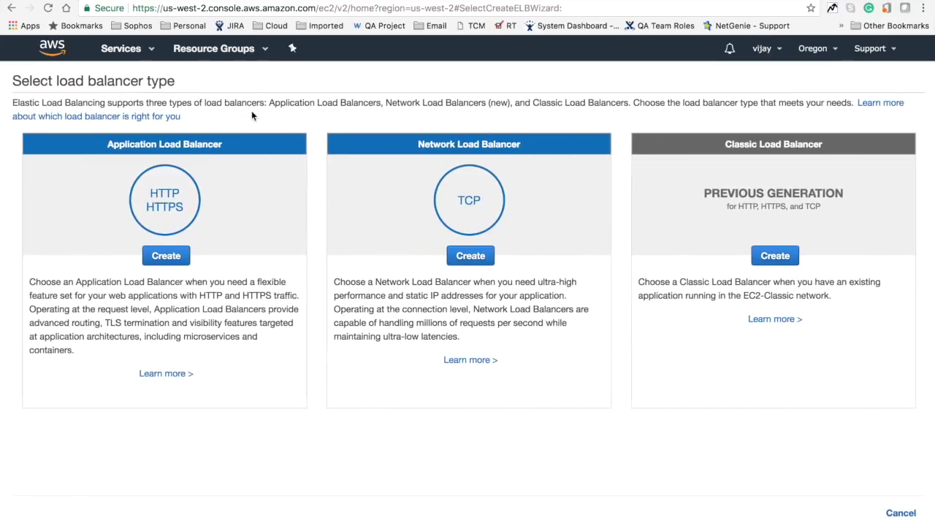
click(775, 255)
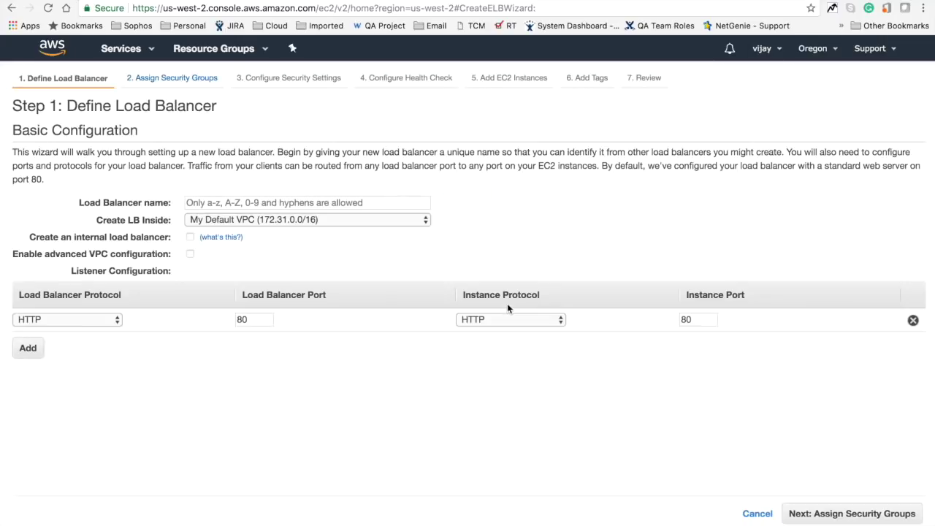
click(214, 204)
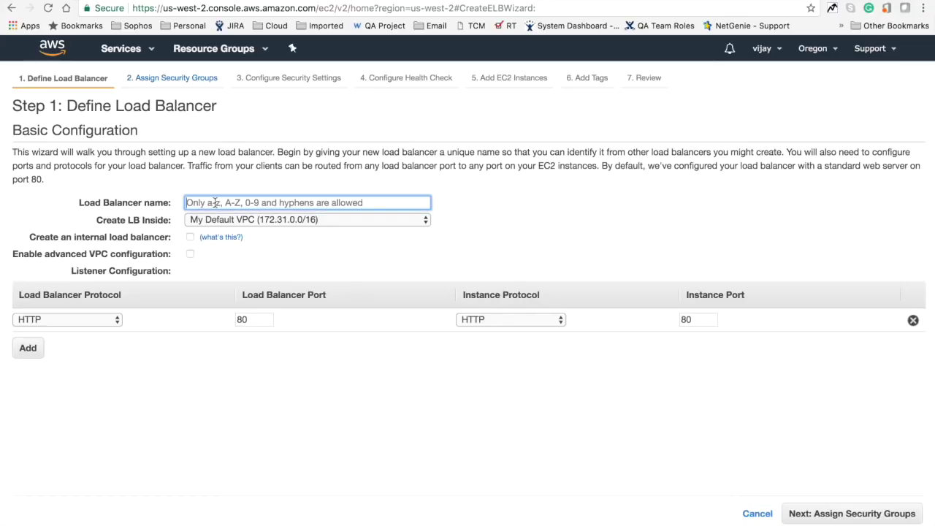
text(webserver)
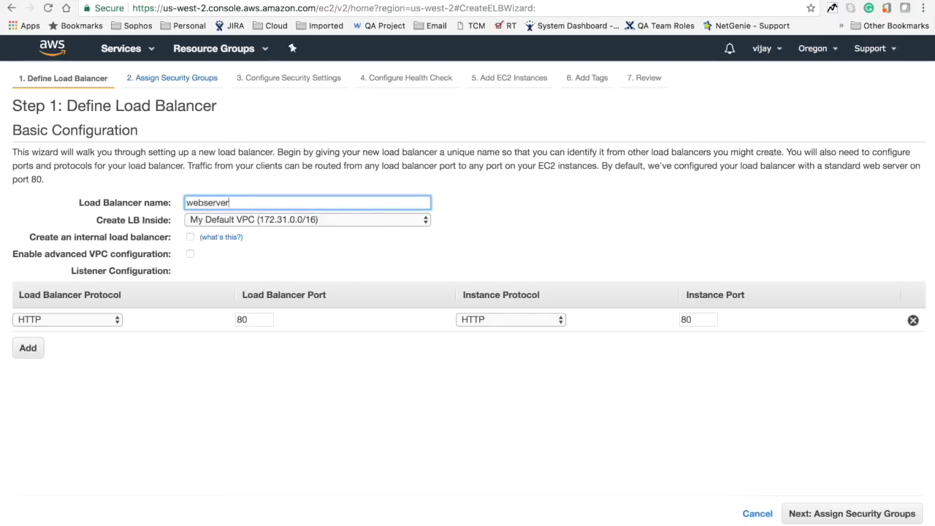
click(880, 520)
Assign only the existing launch-wizard-4 security group to the load balancer and continue without a secure listener.
click(194, 182)
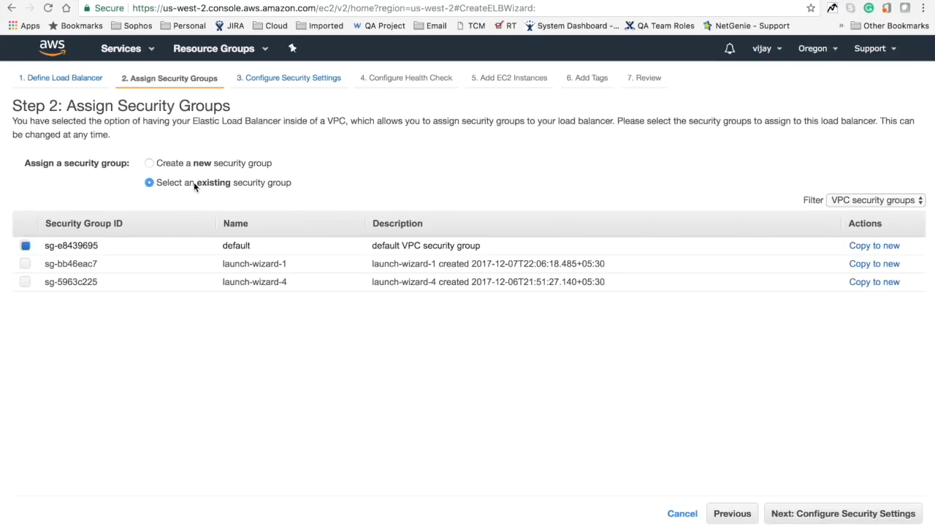
click(116, 281)
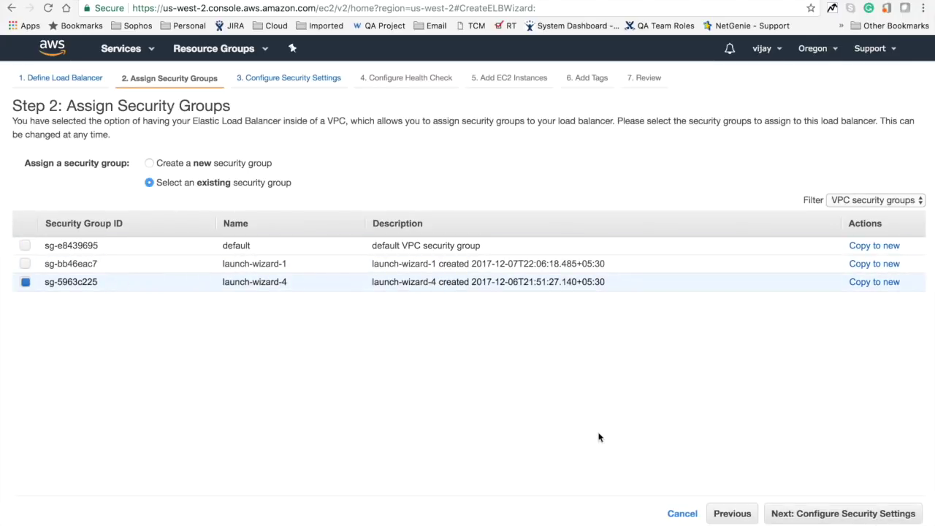
click(900, 516)
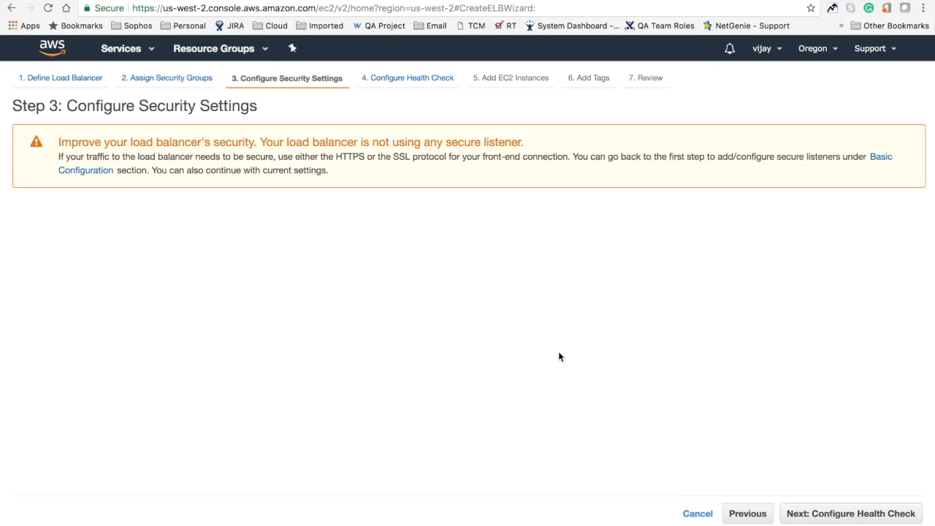
click(859, 513)
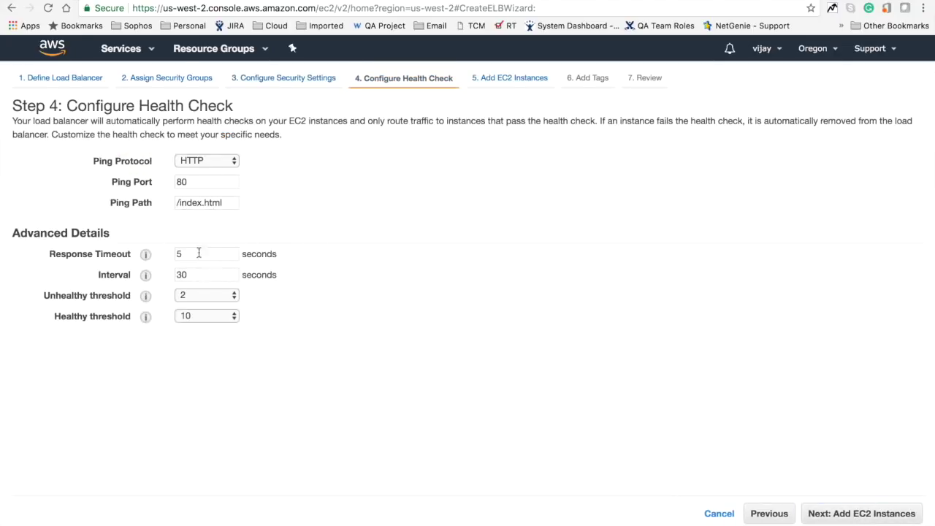
Set the load balancer's health check interval to 10 seconds and its healthy threshold to 3.
double_click(203, 279)
text(10)
key(Tab)
key(Tab)
key(space)
key(Up)
key(Up)
key(Up)
key(Up)
key(Up)
key(Up)
key(Up)
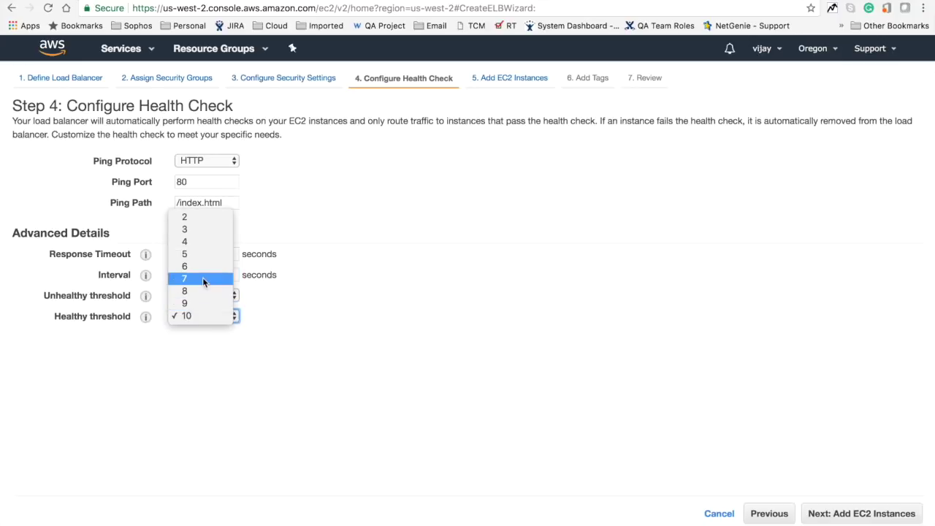
key(Return)
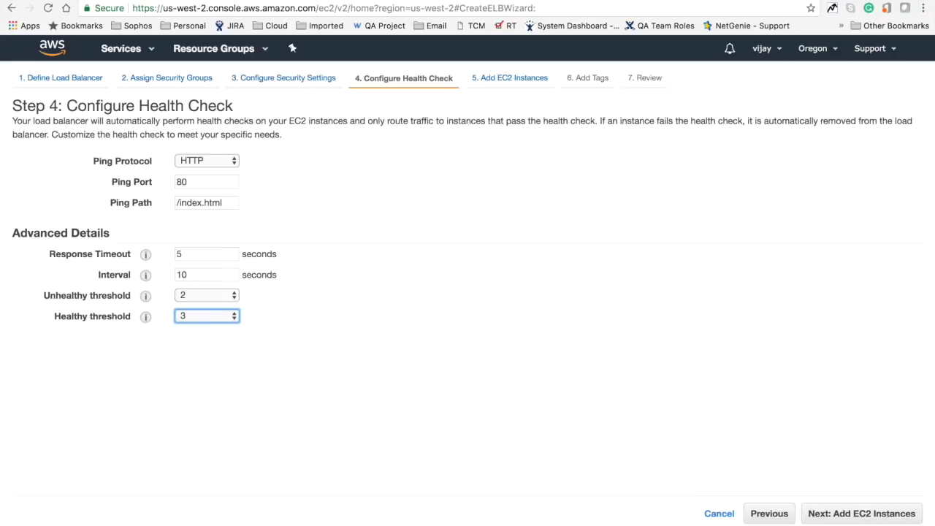
click(893, 513)
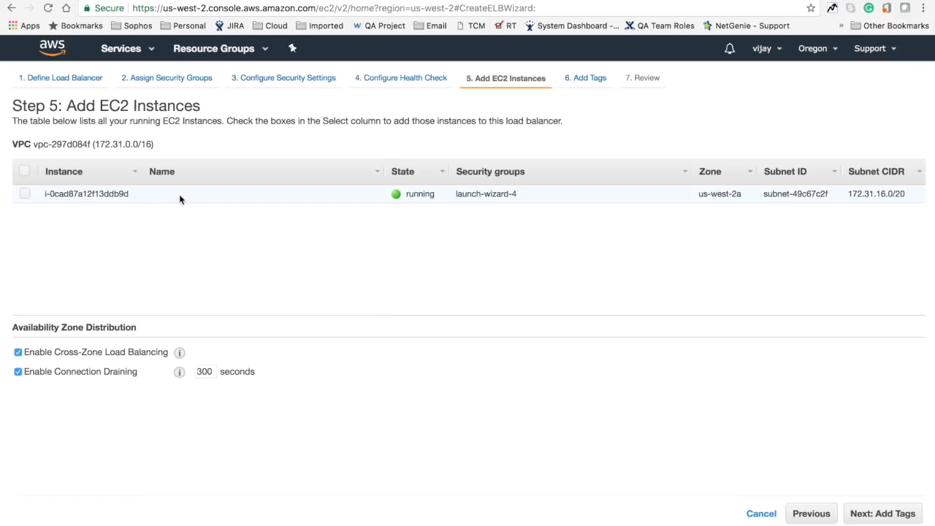
Add the running EC2 instance to the load balancer and create it without tags.
click(26, 195)
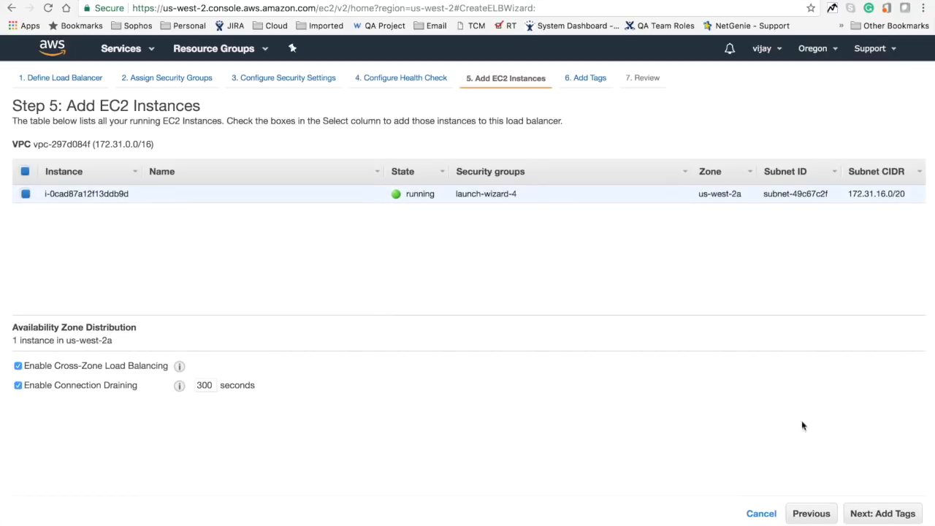
click(883, 514)
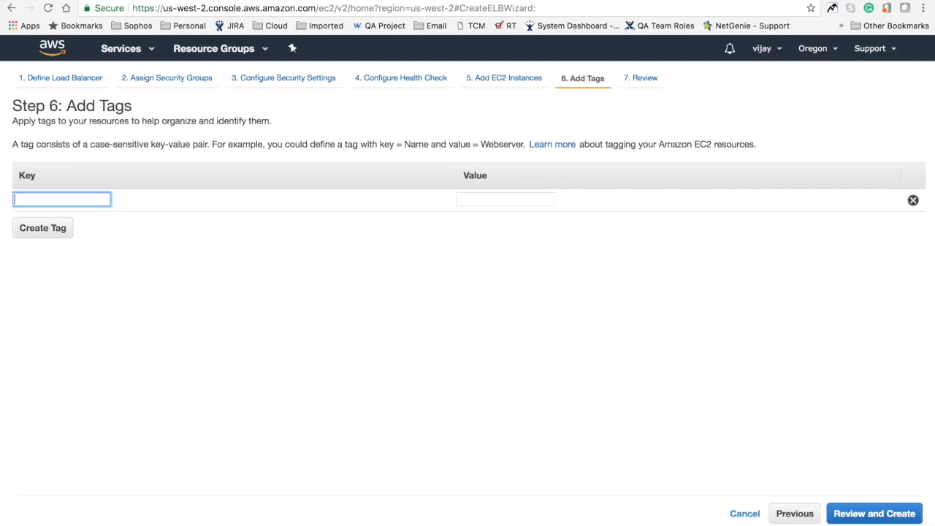
click(859, 519)
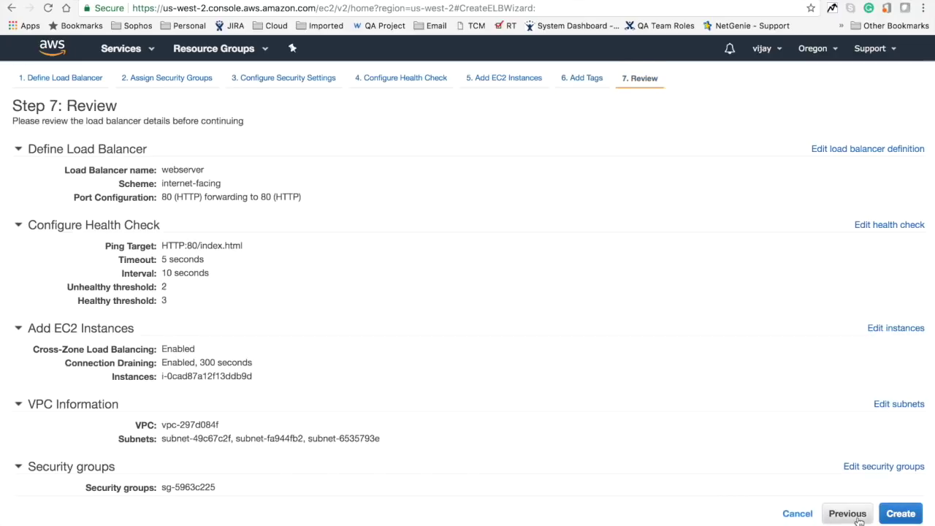
click(895, 516)
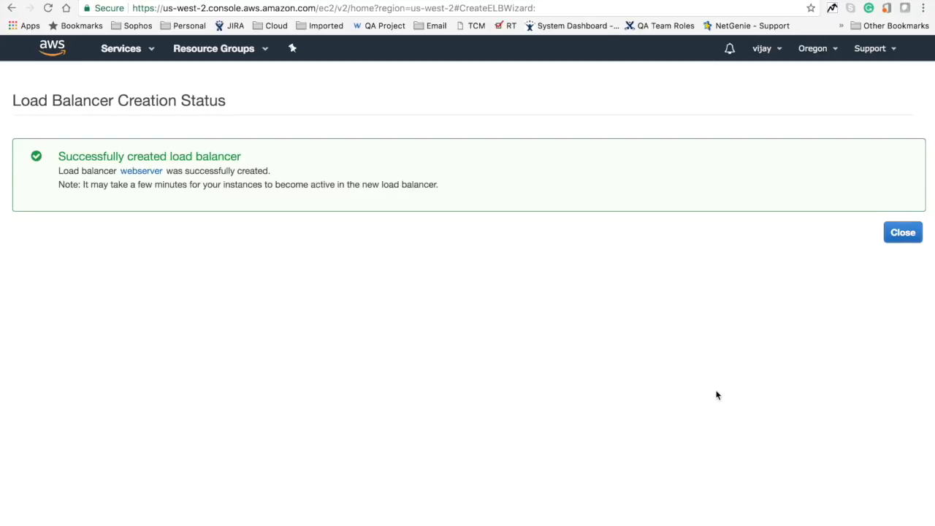
Close the creation status and check the webserver load balancer's DNS name and its registered instance's service status.
click(902, 233)
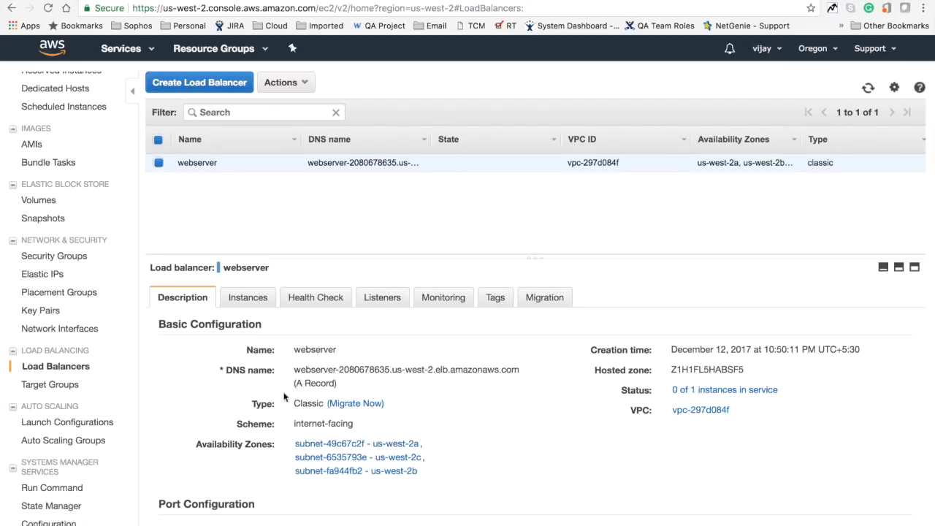
drag(294, 371, 502, 373)
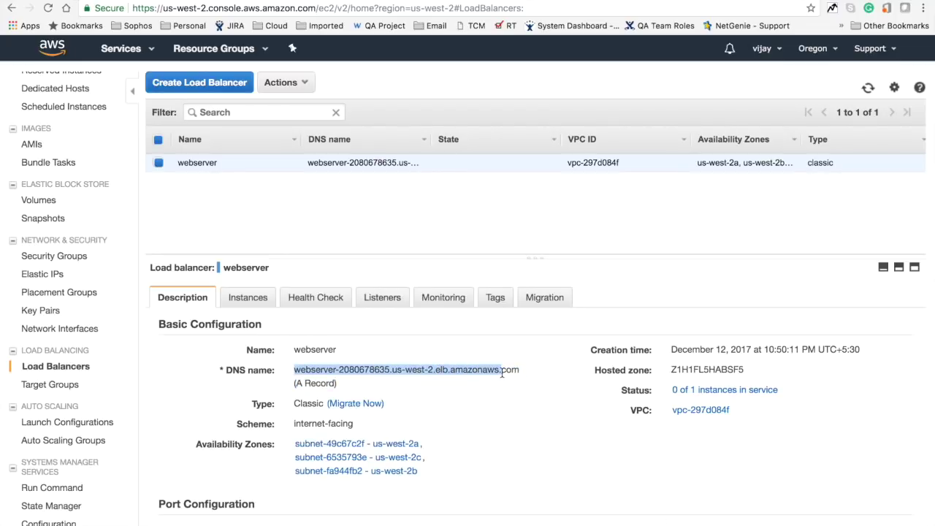
click(502, 374)
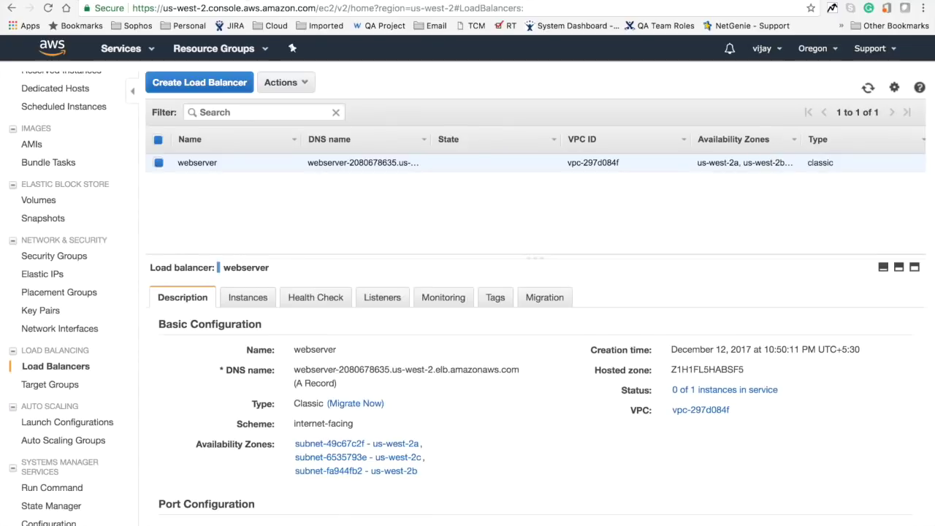
click(248, 299)
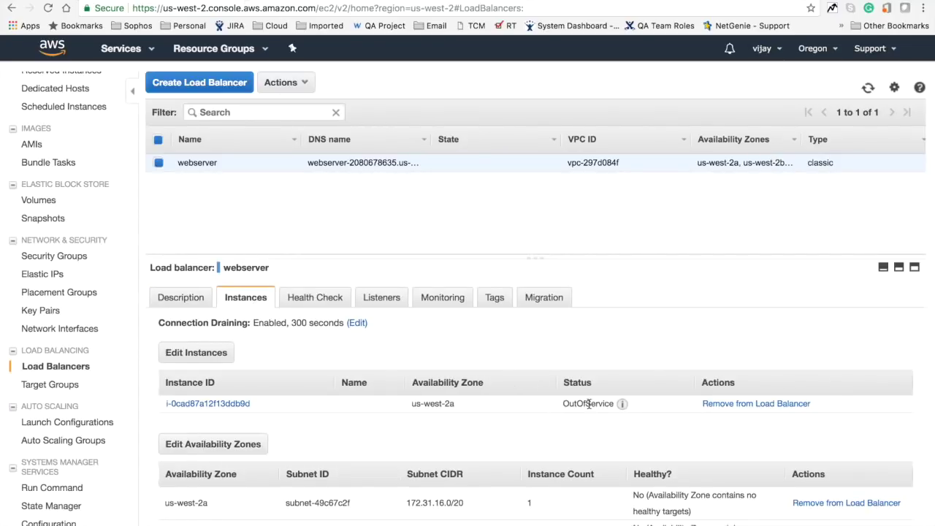
double_click(589, 404)
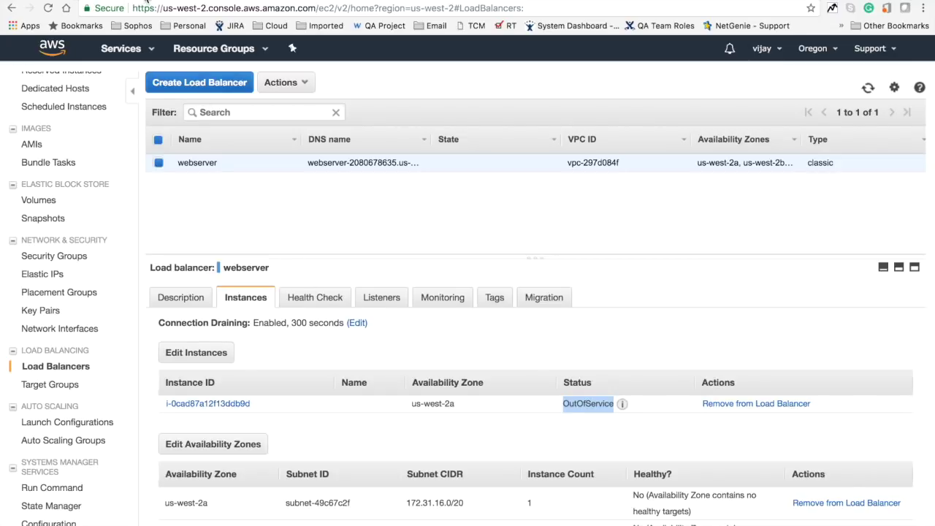
Switch to the Route 53 console and view the record sets of the ezaws.xyz hosted zone that has three records.
click(146, 2)
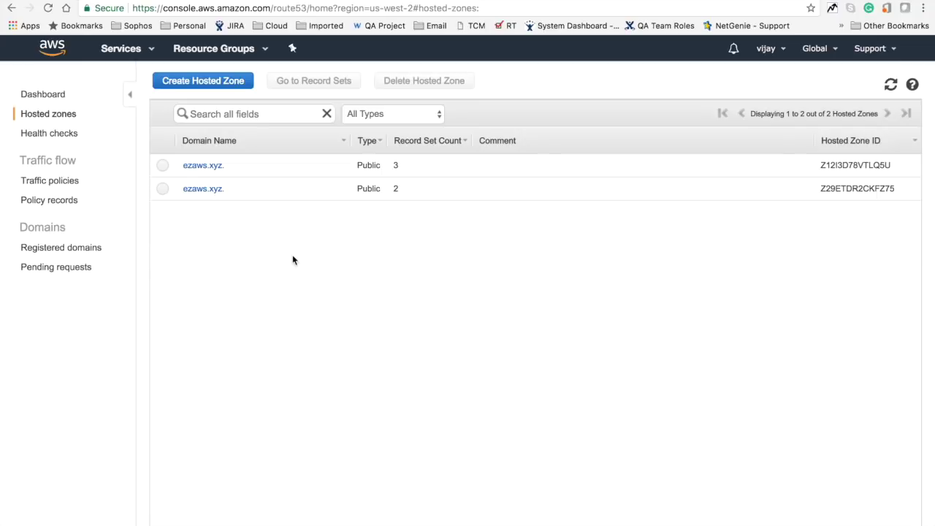
click(204, 166)
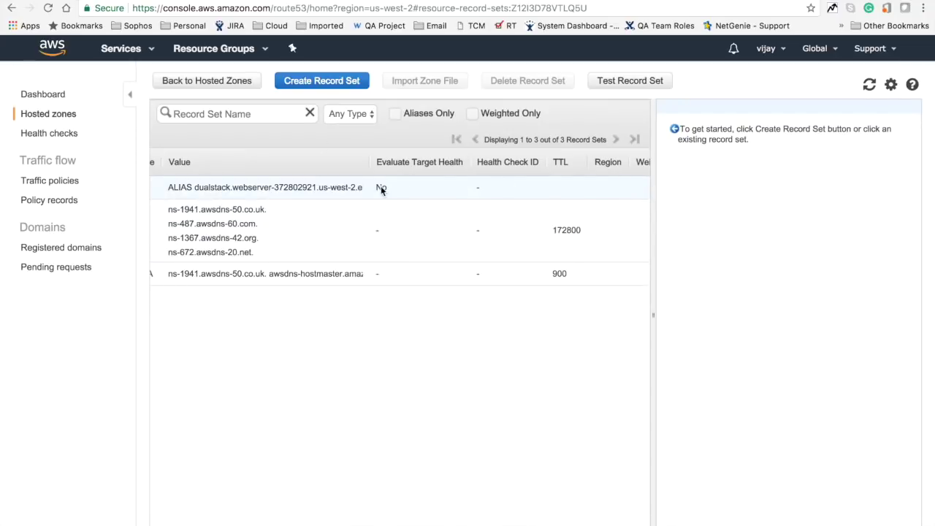
scroll(307, 250, left, 5)
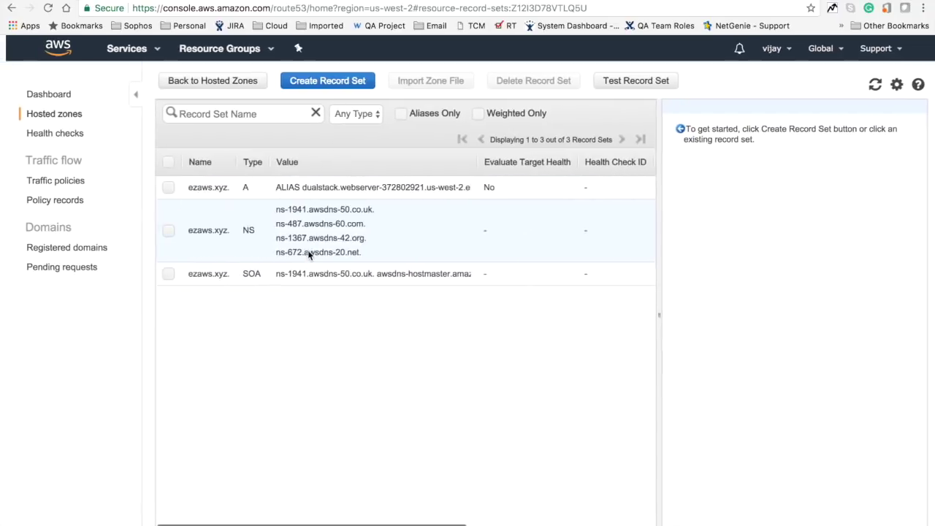
Try to create an alias A record for ezaws.xyz with a blank name, targeting the webserver Classic load balancer.
click(336, 86)
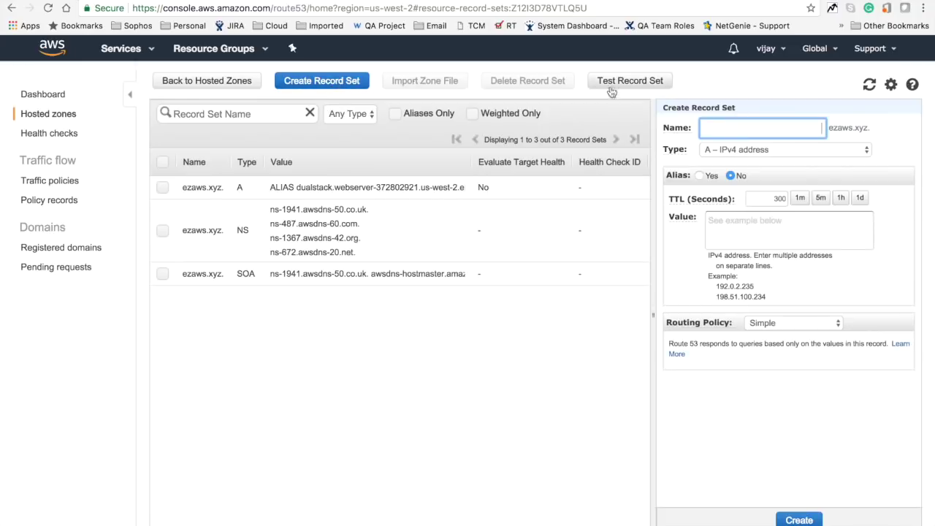
click(726, 150)
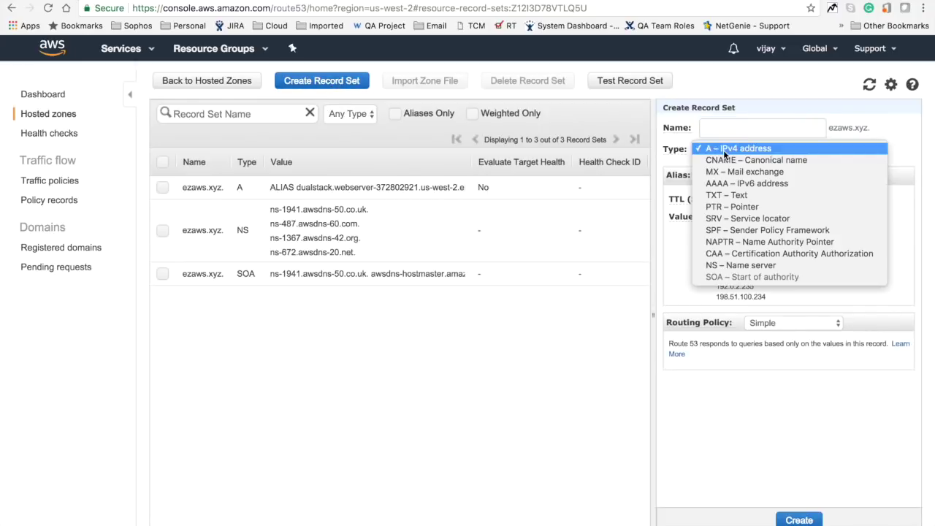
click(725, 150)
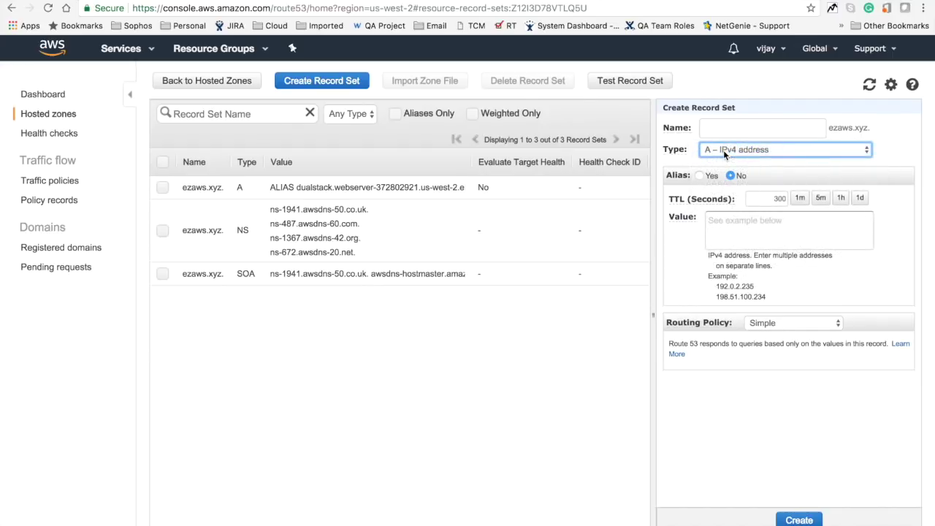
click(842, 128)
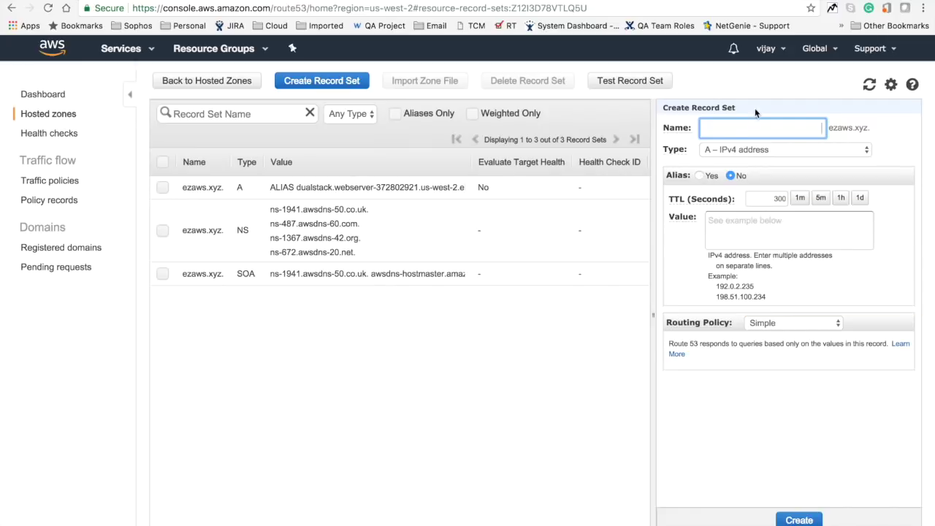
click(701, 176)
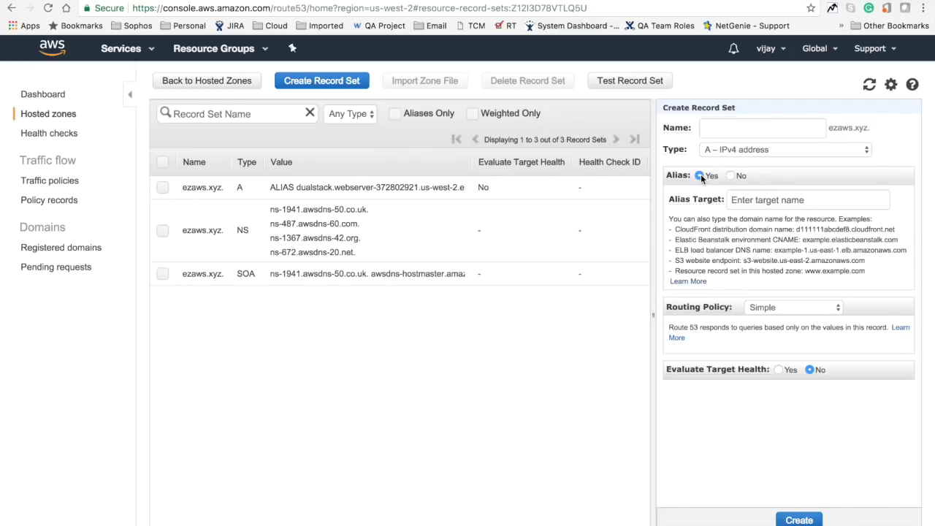
click(769, 201)
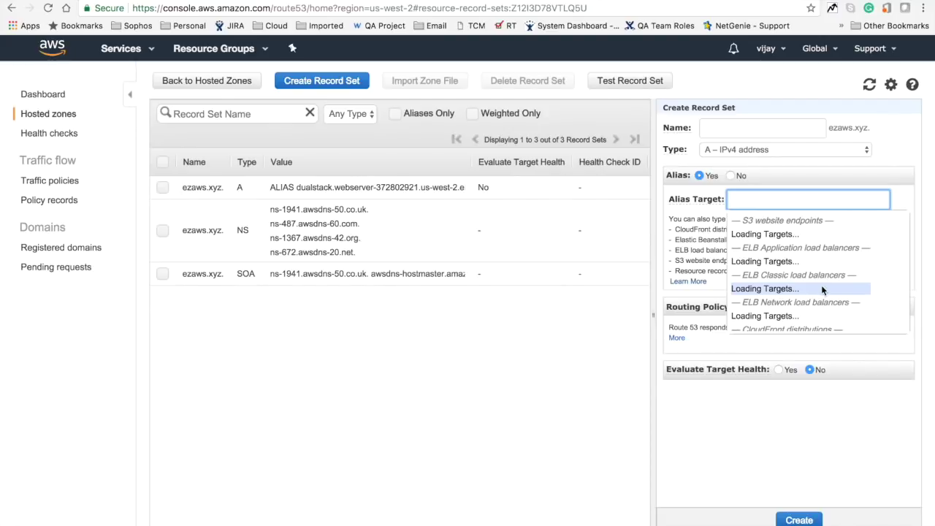
scroll(822, 289, down, 3)
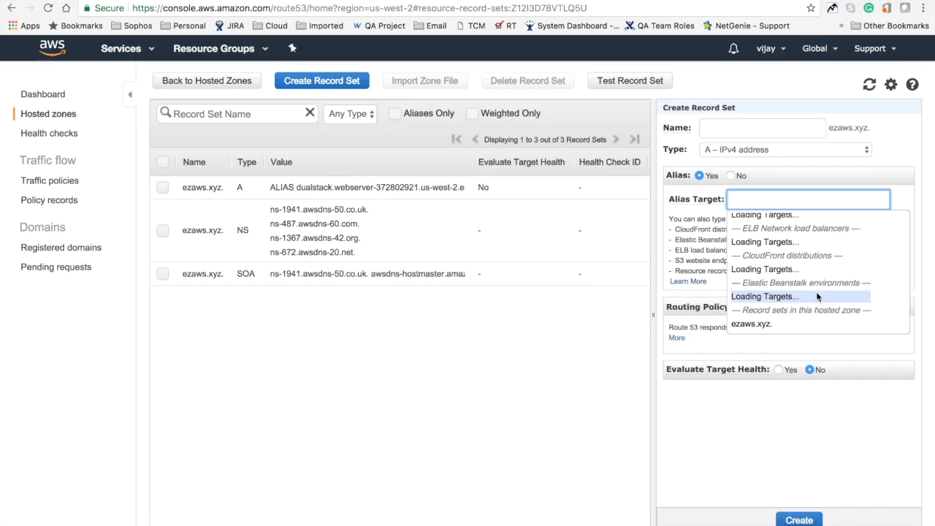
scroll(816, 292, up, 3)
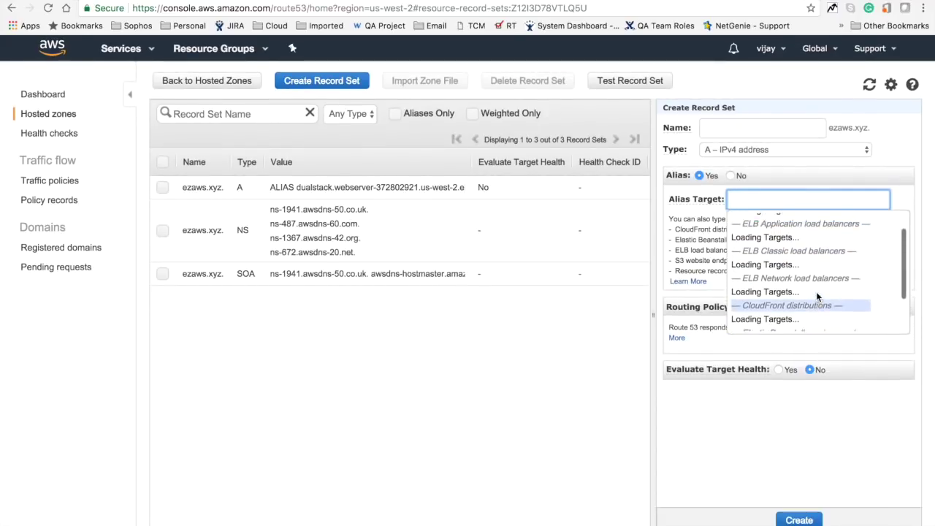
scroll(816, 292, up, 2)
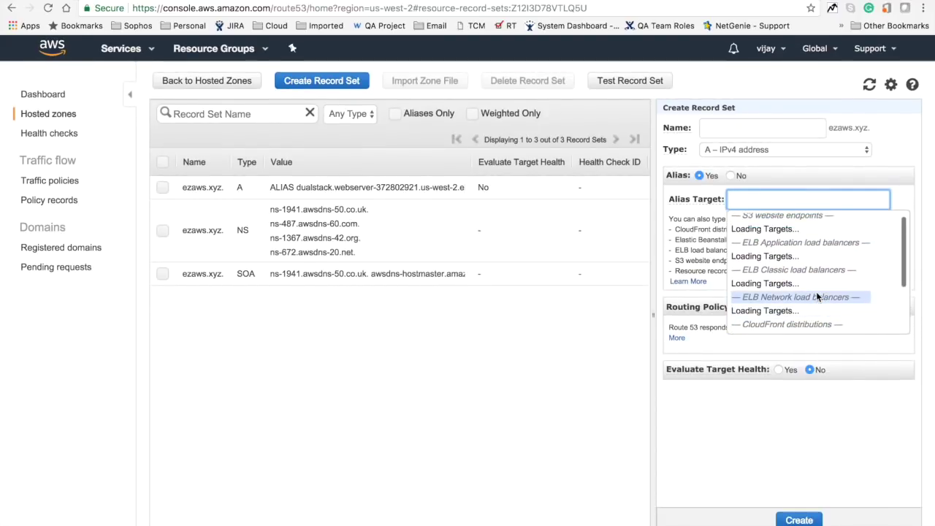
scroll(817, 296, down, 2)
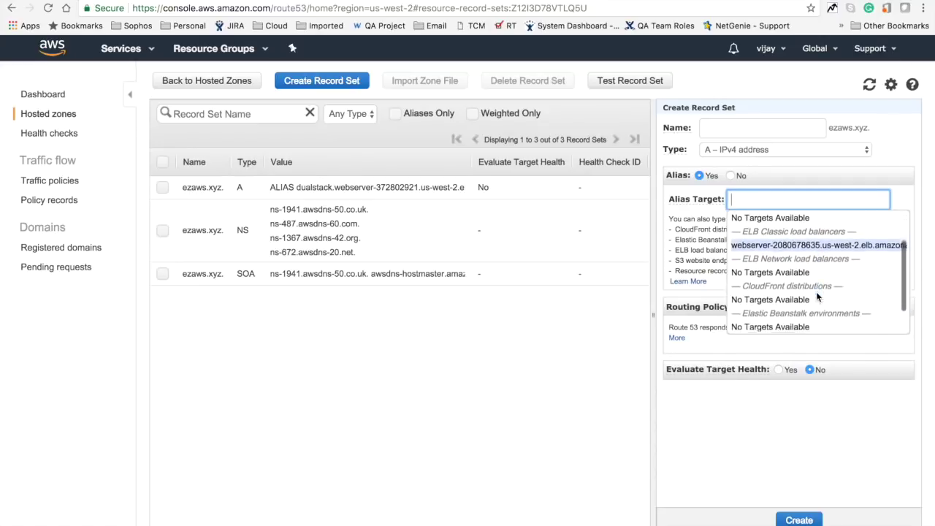
click(834, 239)
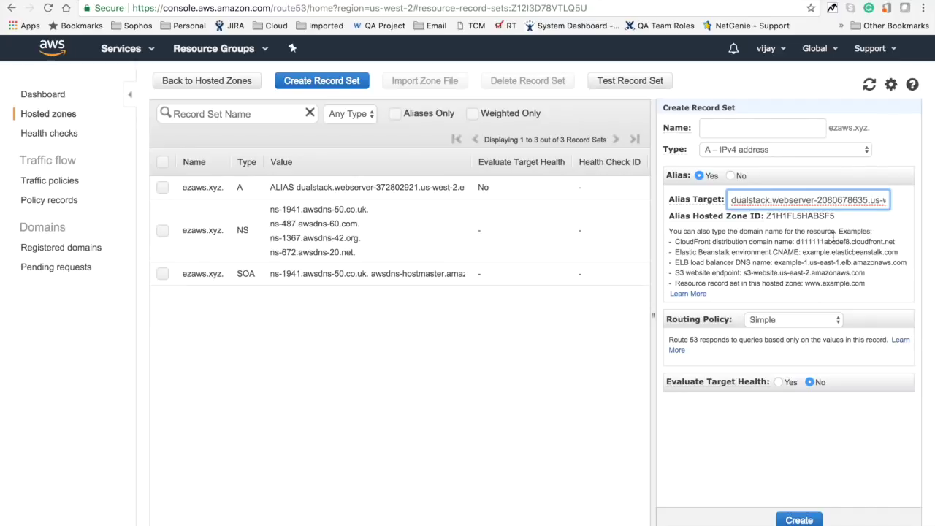
click(799, 520)
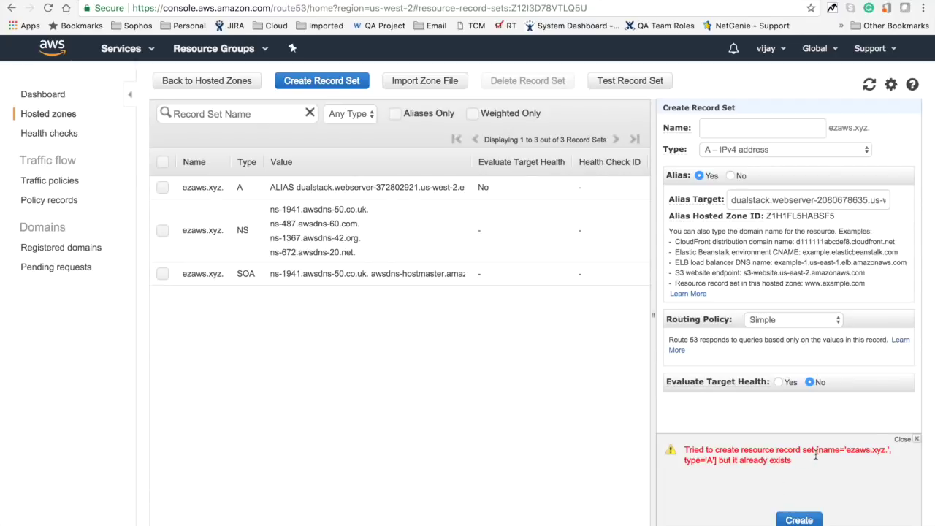
Read the creation error and open the existing ezaws.xyz A record to inspect its alias target.
drag(720, 459, 794, 462)
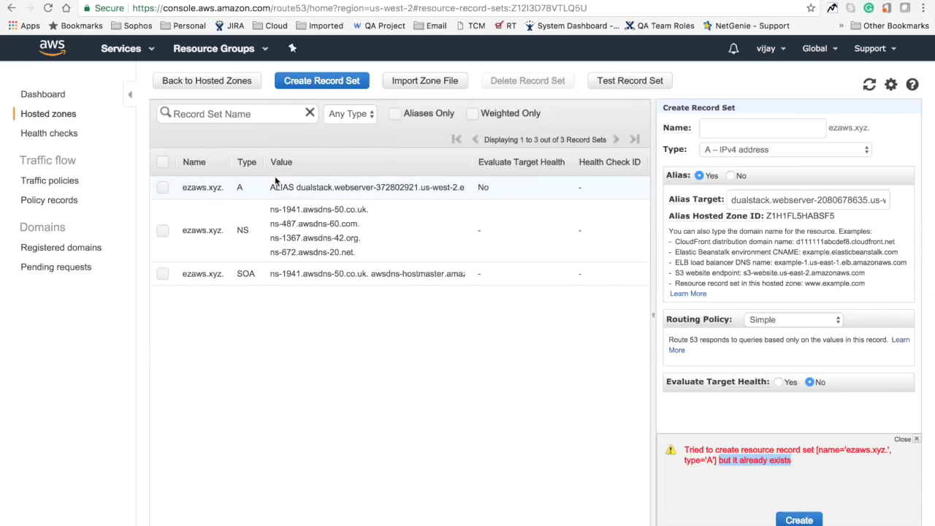
drag(275, 188, 431, 190)
click(431, 188)
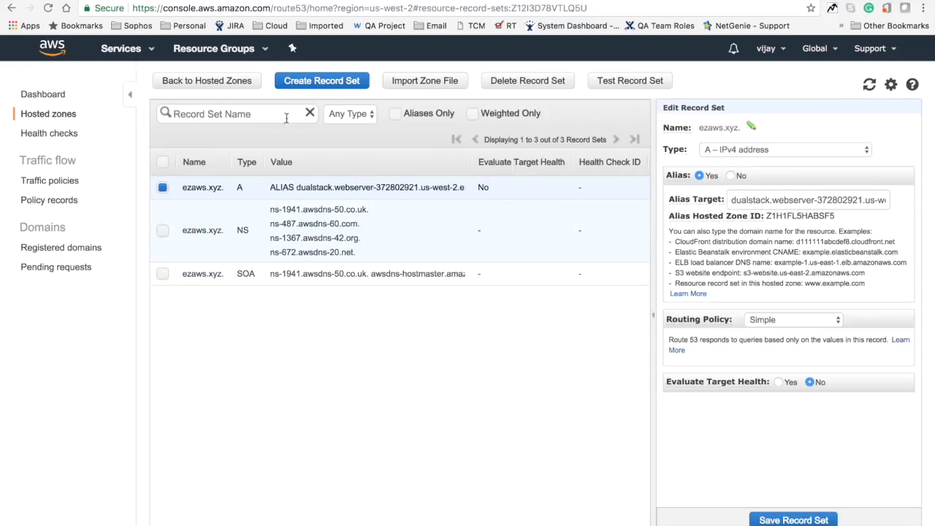
Delete the duplicate ezaws.xyz hosted zone that has only two record sets.
click(217, 80)
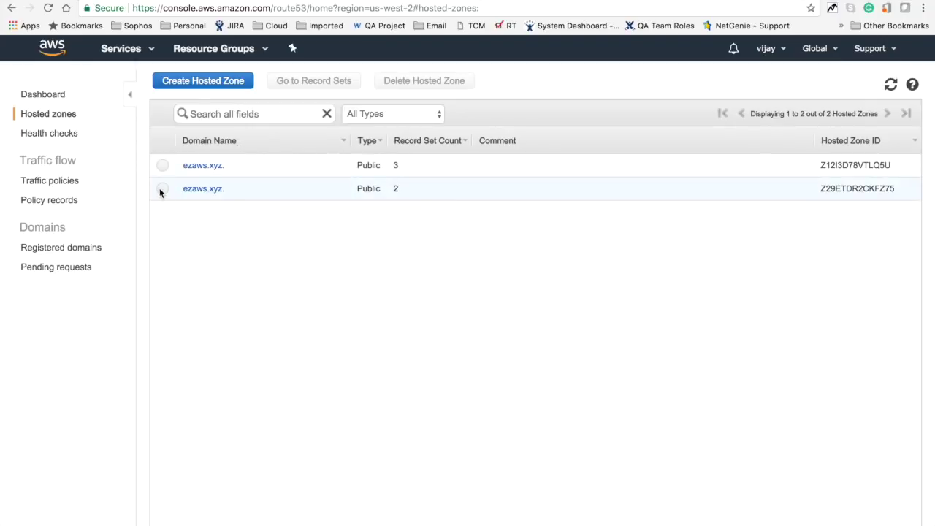
click(159, 188)
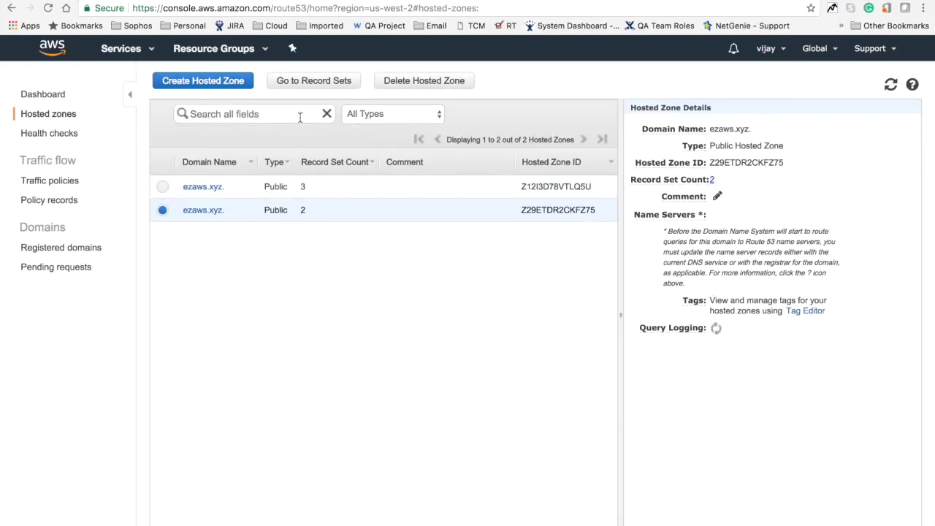
click(466, 80)
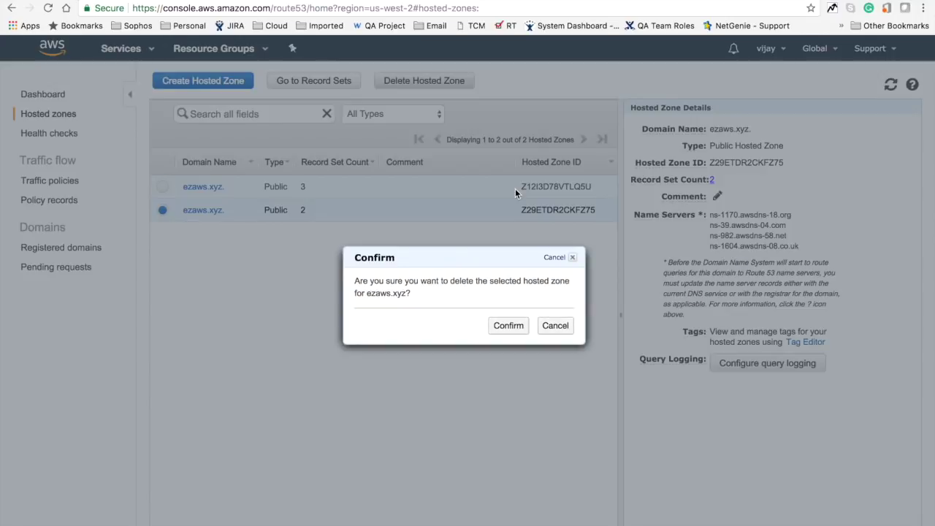
click(508, 328)
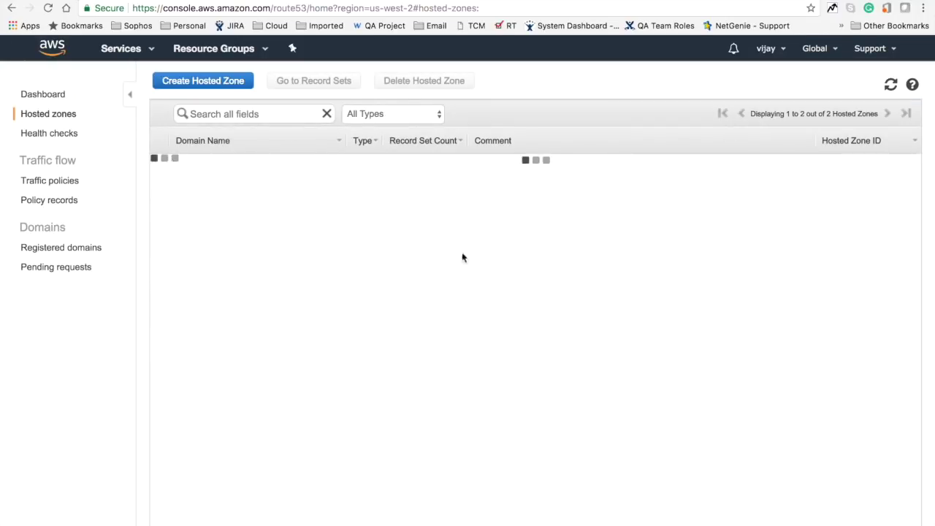
Switch to the EC2 console, refresh the load balancers and check the registered instance's service status again.
click(246, 7)
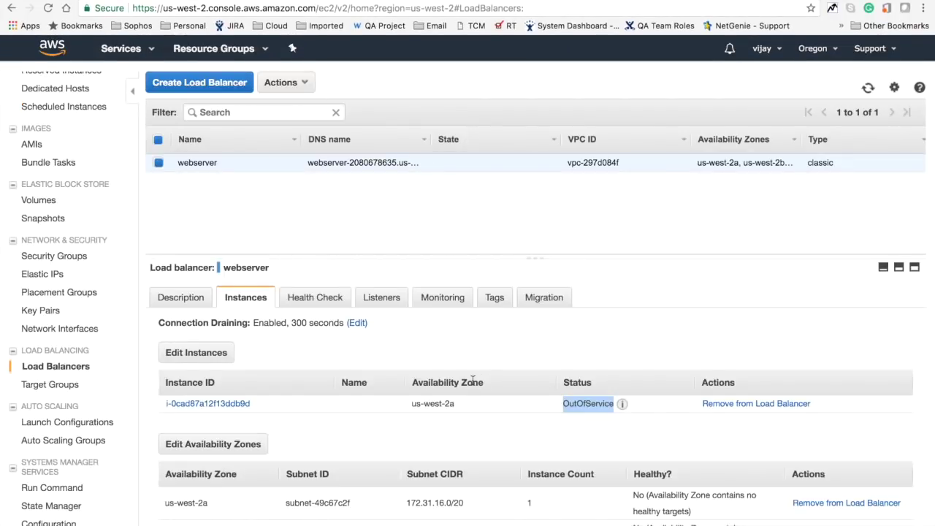
click(868, 88)
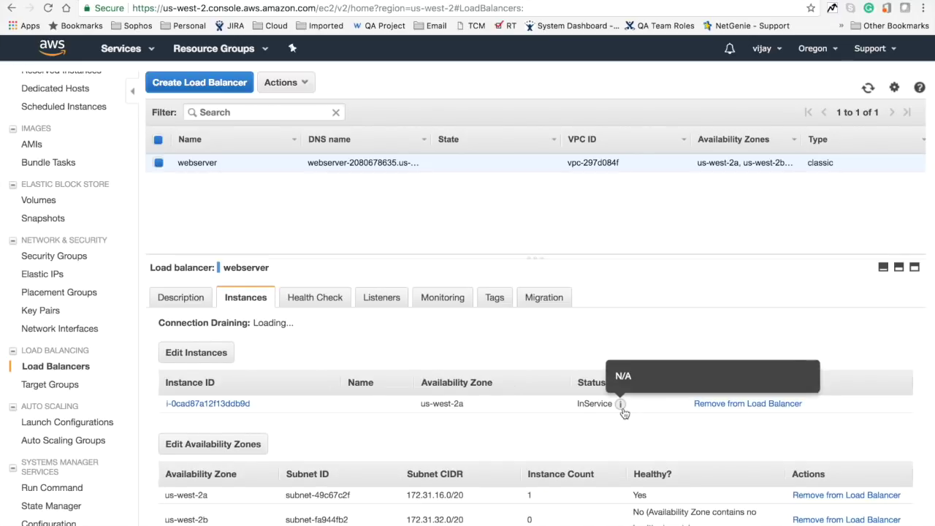
double_click(593, 403)
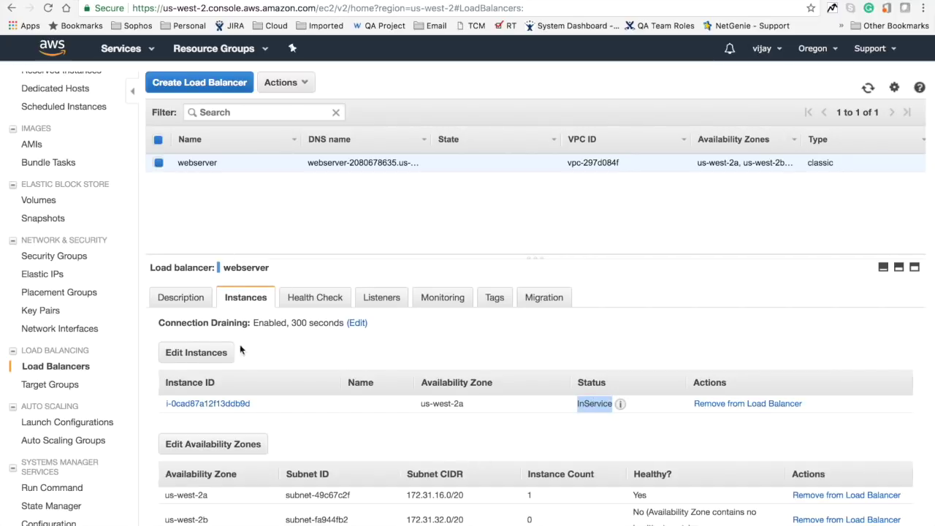
Copy the webserver load balancer's DNS name and open it in a new browser tab to check the served page.
click(176, 295)
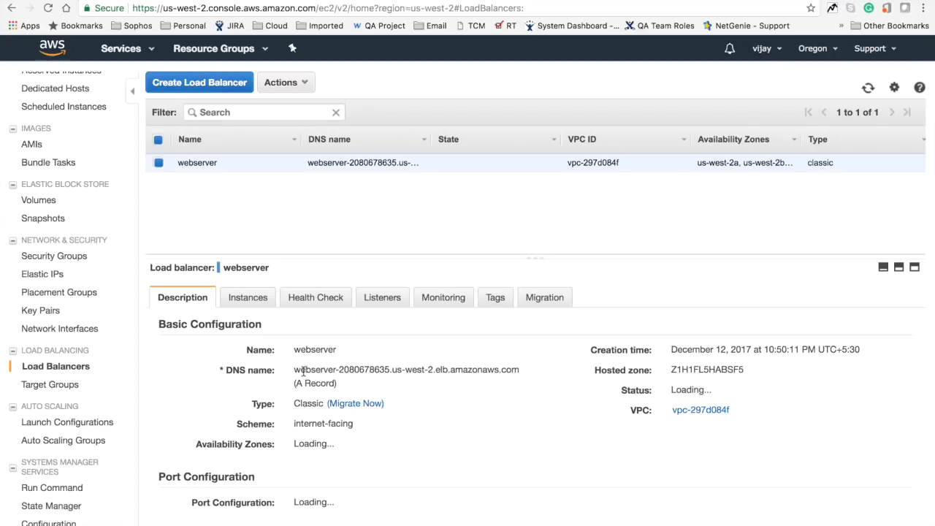
drag(295, 373, 516, 373)
key(super+c)
key(super+t)
key(super+v)
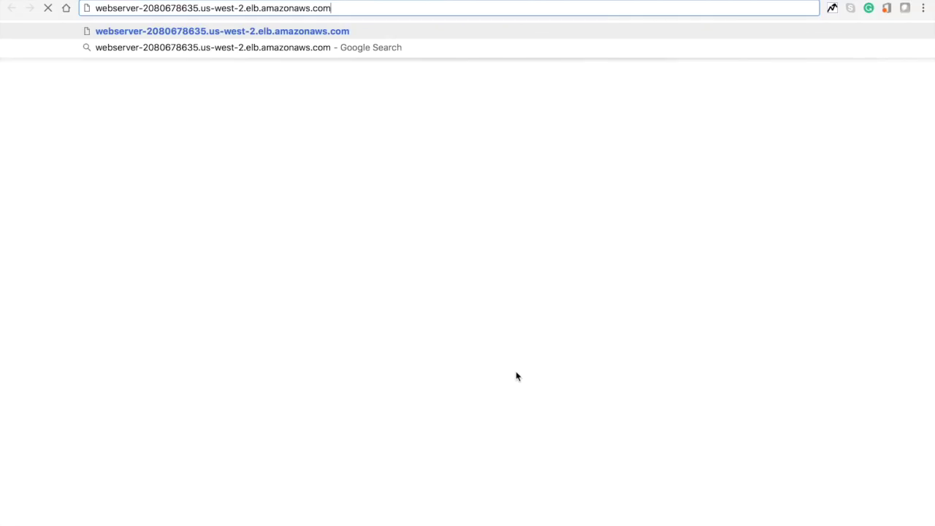
key(Return)
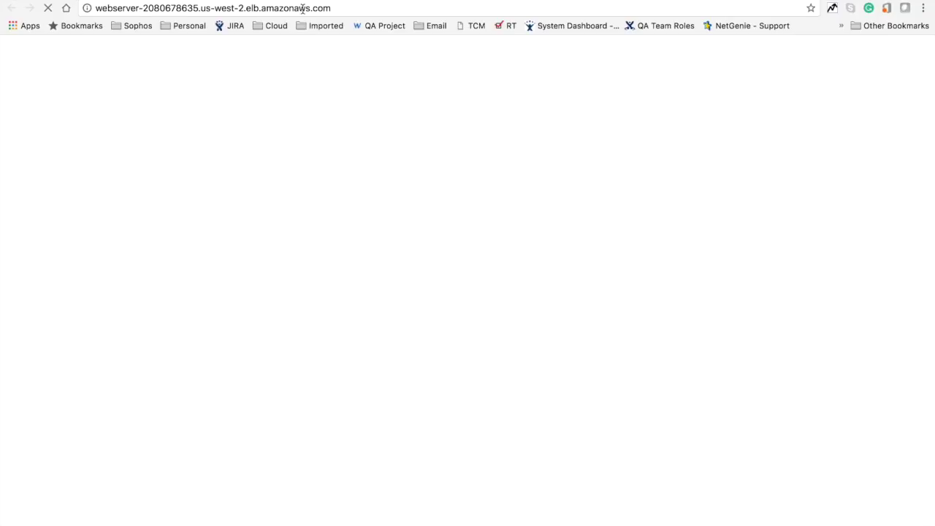
key(super+w)
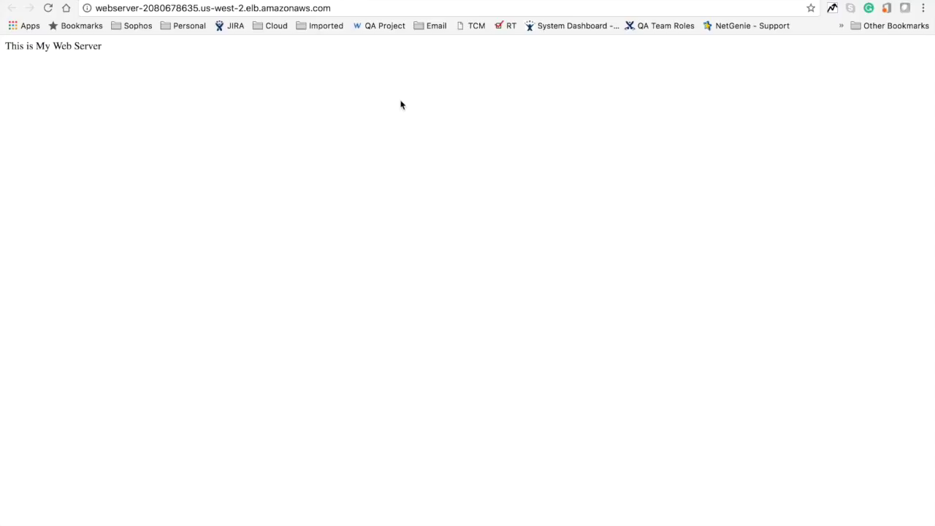
drag(16, 48, 94, 50)
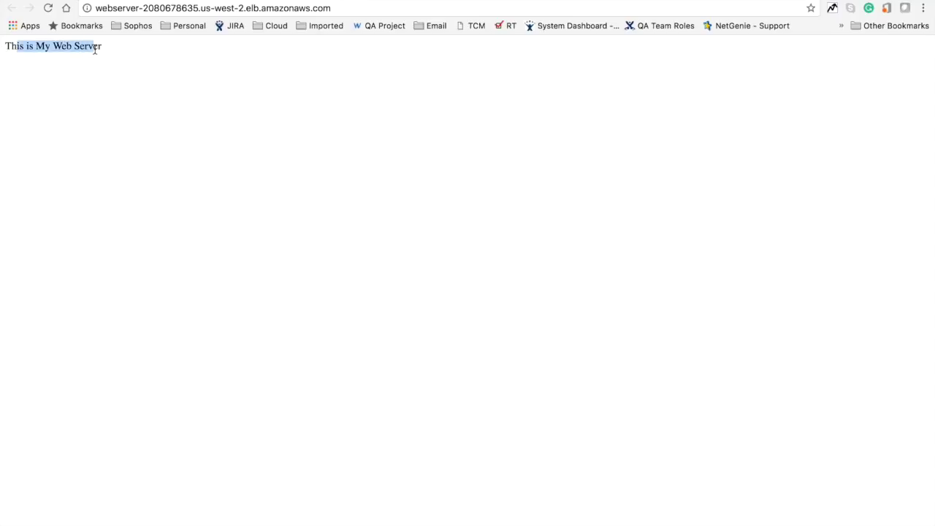
mouse_move(95, 1)
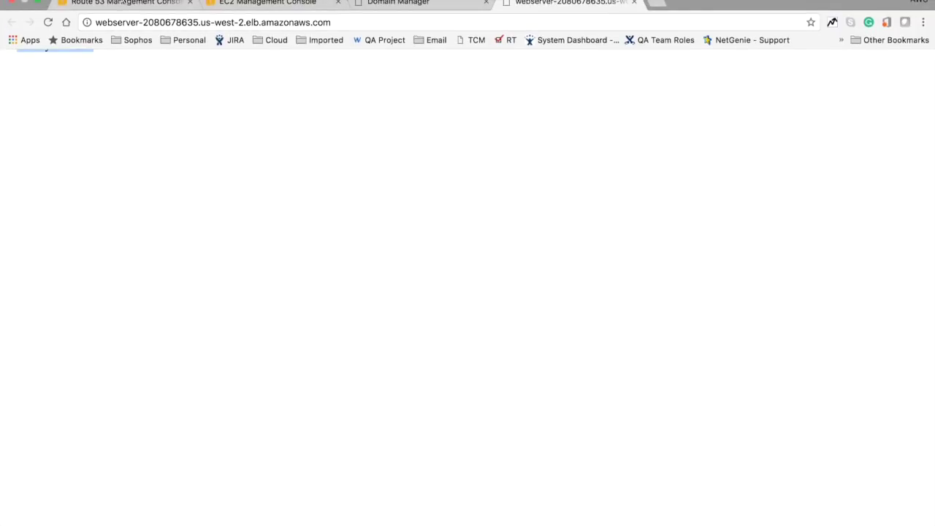
Open ezaws.xyz in a new browser tab to test whether the domain resolves.
click(656, 6)
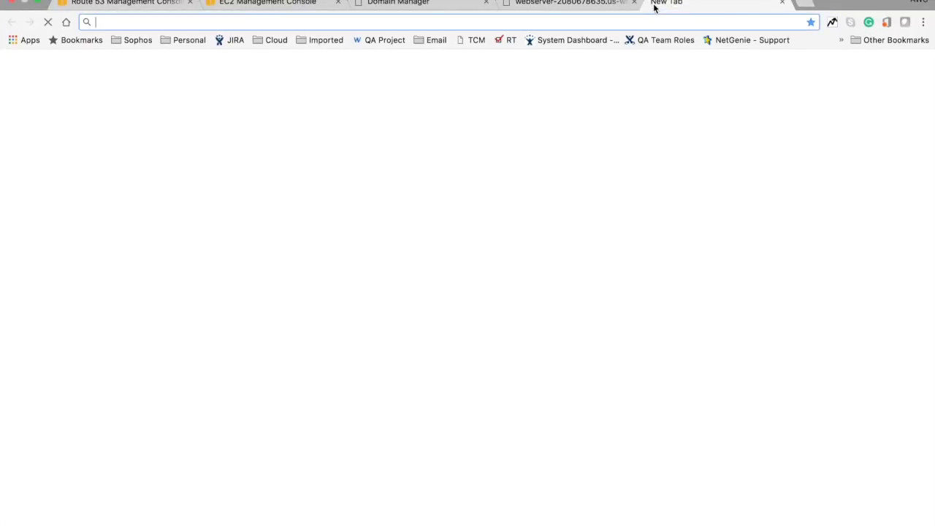
text(ez)
key(Down)
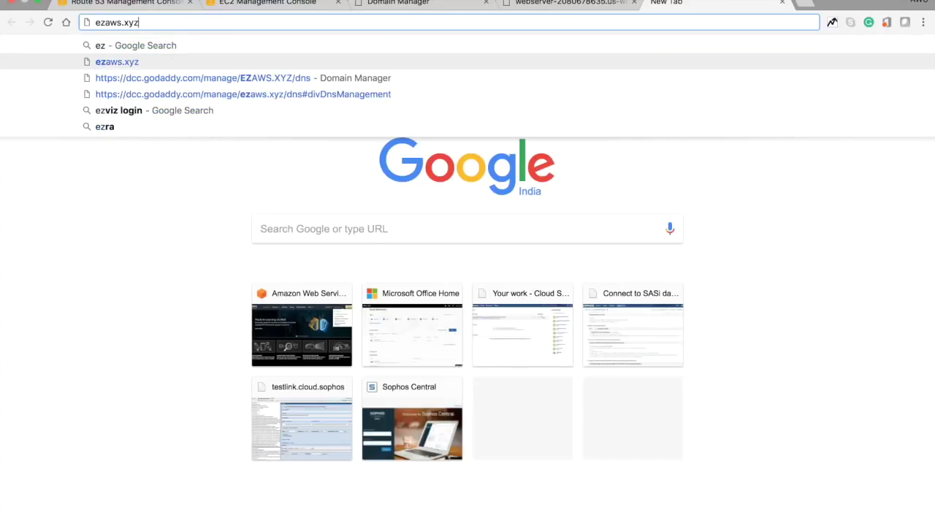
key(Return)
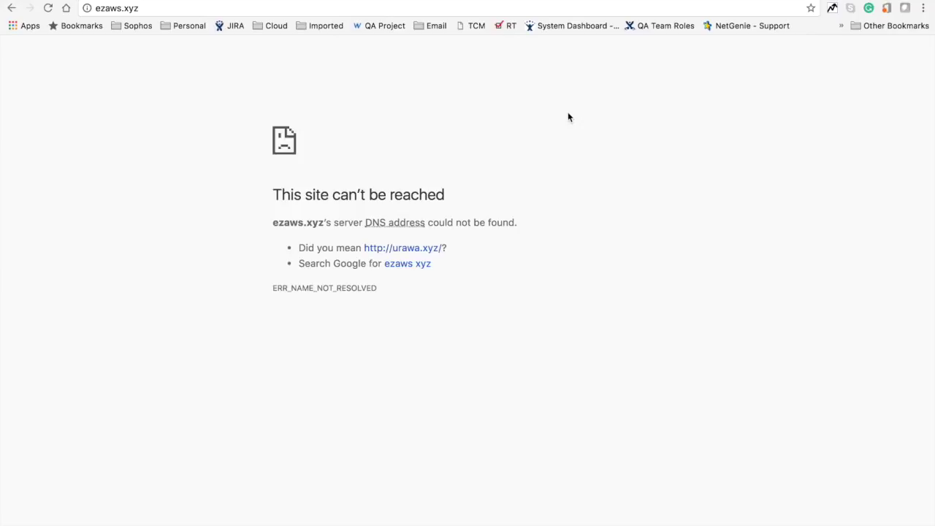
Return to the Route 53 console and open the A record of the ezaws.xyz hosted zone to inspect its alias target.
click(294, 10)
key(Left)
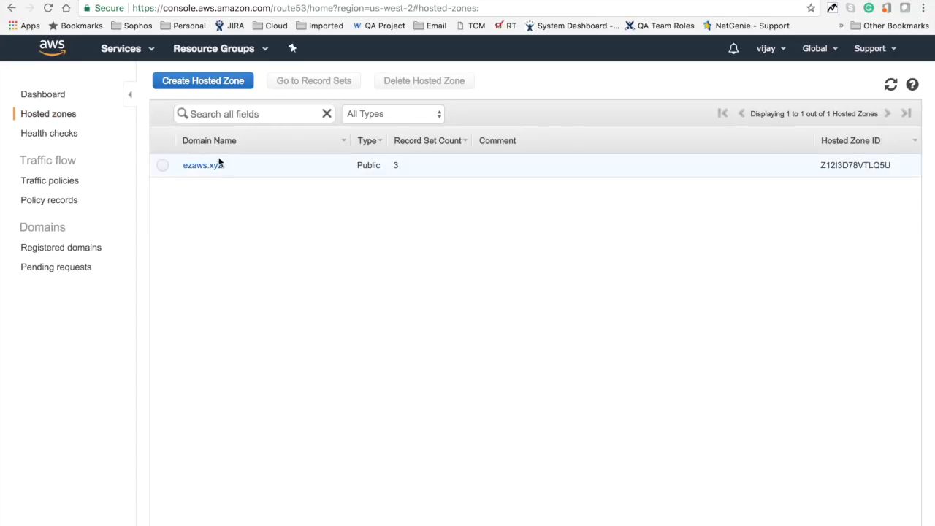
click(163, 166)
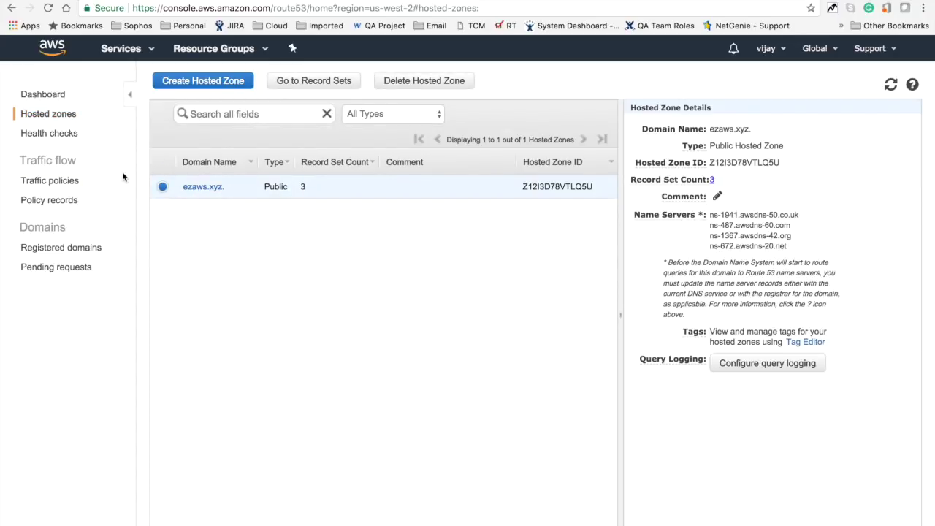
click(204, 187)
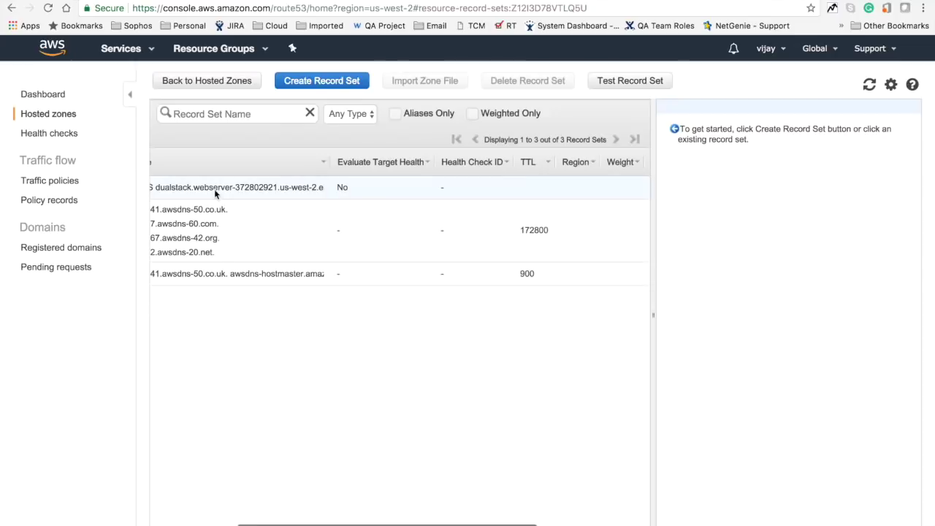
click(203, 187)
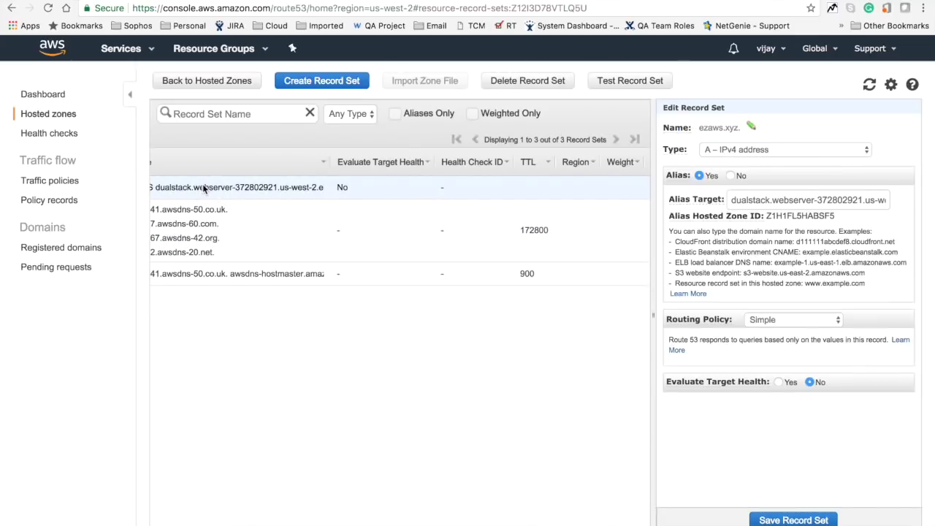
click(810, 197)
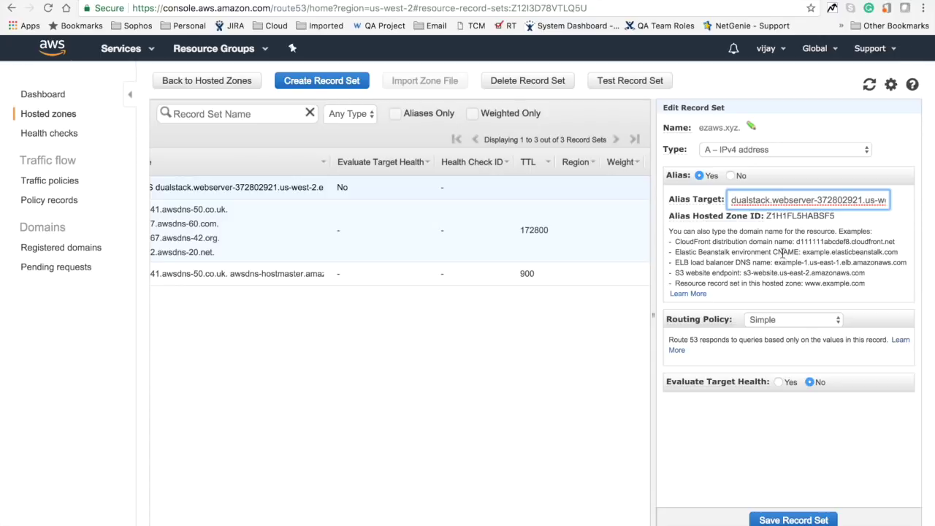
key(ctrl+Tab)
click(665, 13)
key(Return)
click(635, 7)
key(Return)
key(ctrl+shift+Tab)
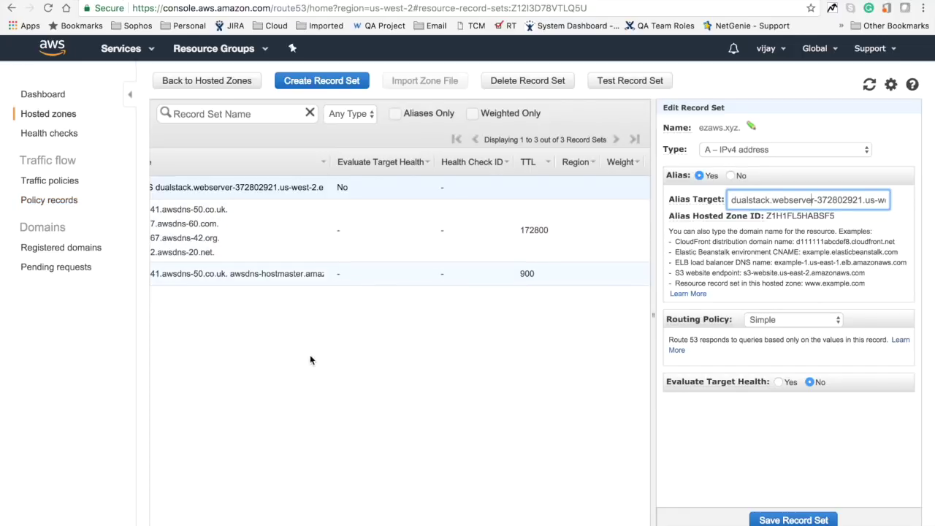
Review the A, NS and SOA record sets of the ezaws.xyz hosted zone, ending on the name server record.
scroll(310, 356, left, 3)
scroll(310, 360, left, 1)
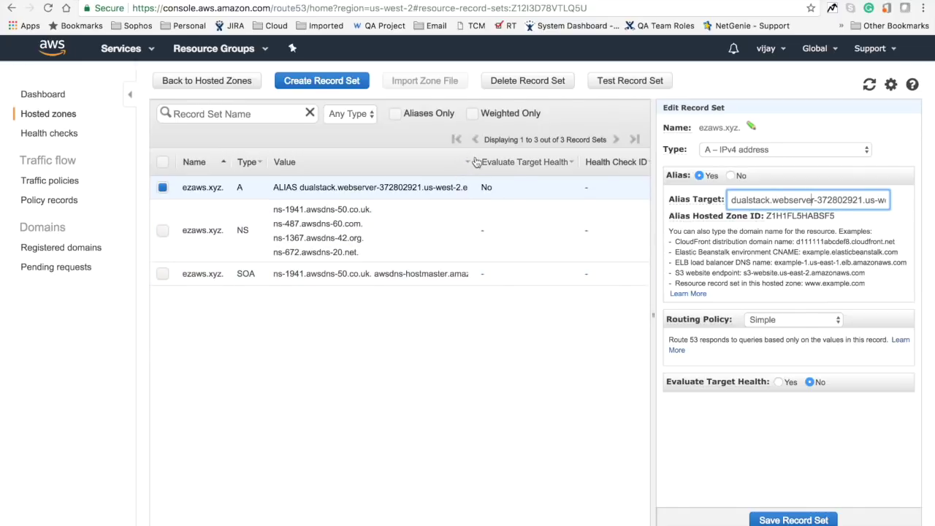
double_click(245, 233)
double_click(246, 275)
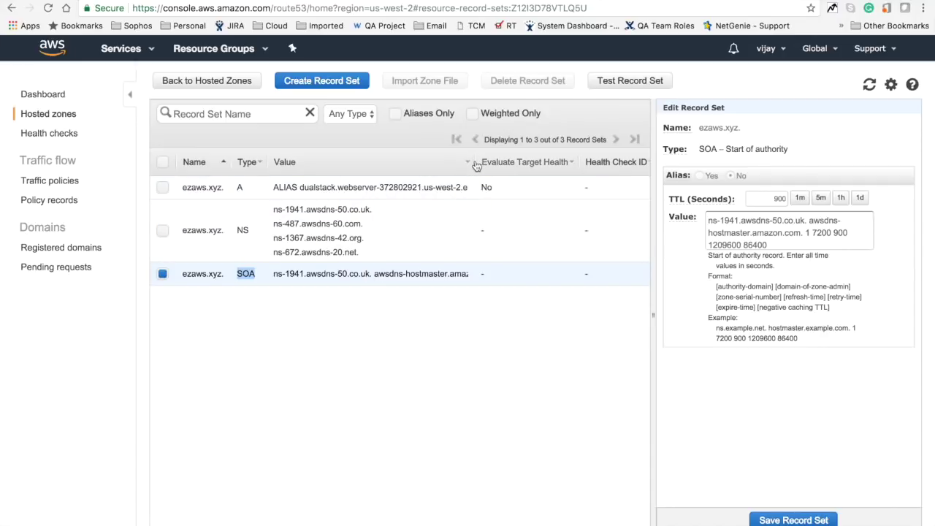
click(496, 170)
click(355, 191)
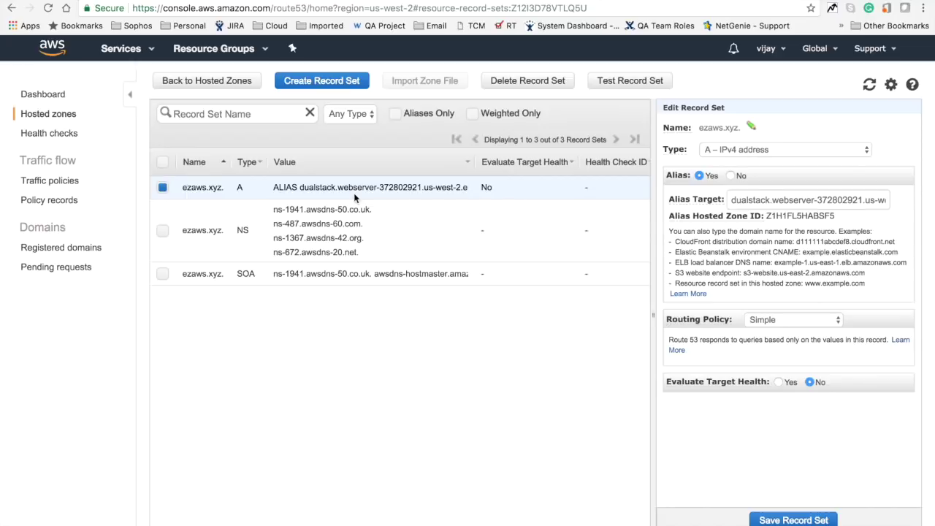
click(354, 231)
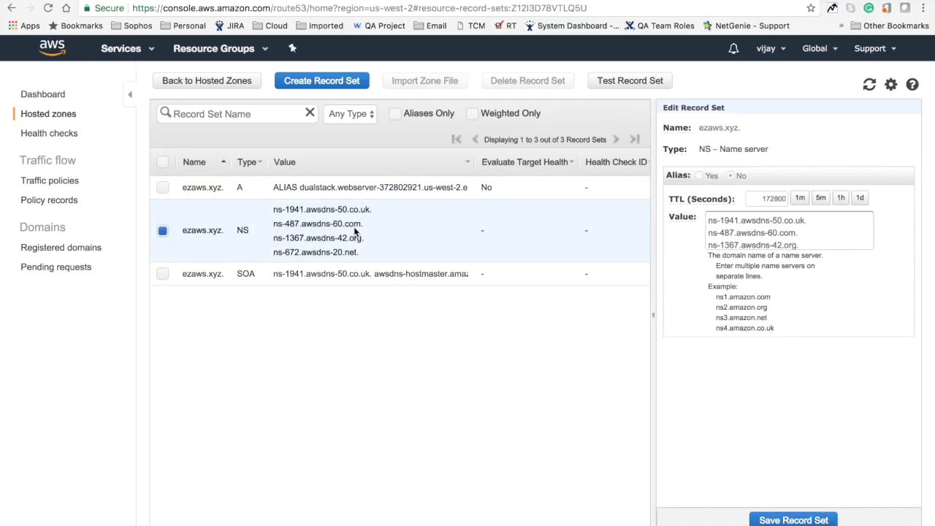
click(352, 271)
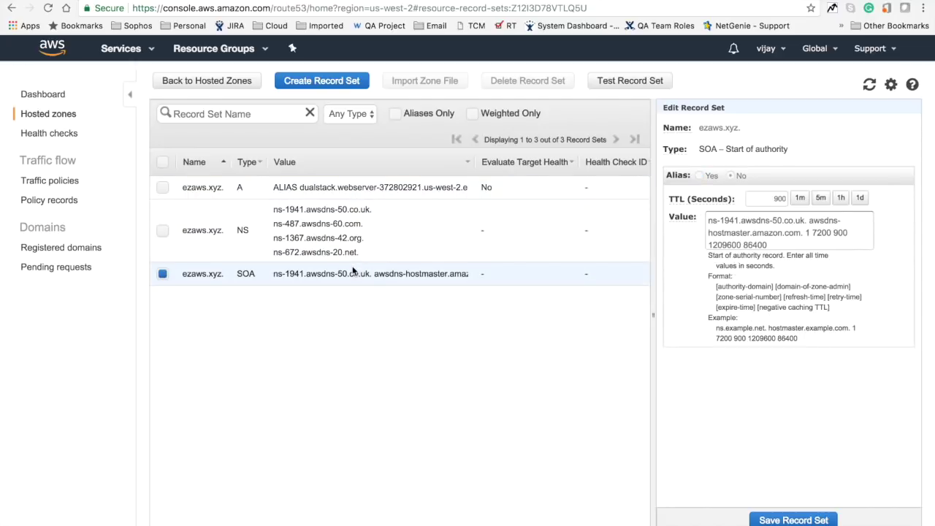
click(370, 211)
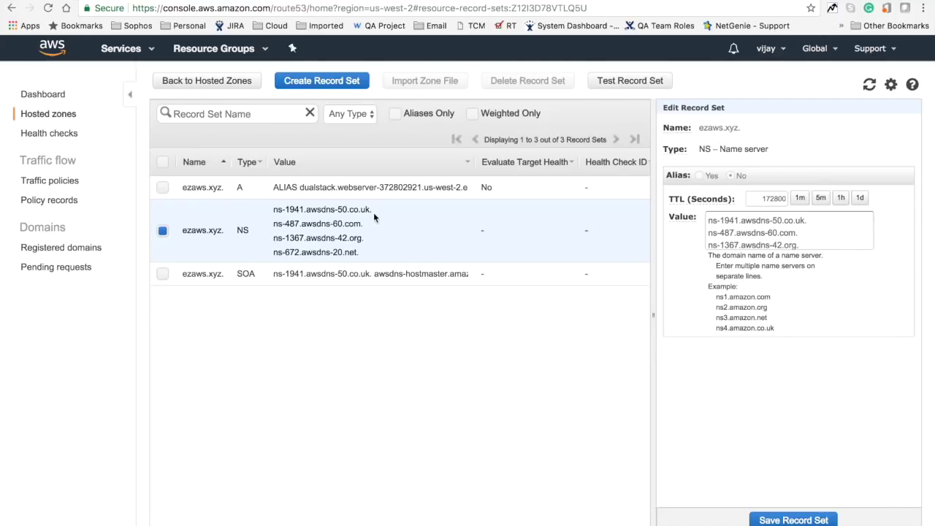
Switch to the ezaws.xyz browser tab and reload the page to test the domain again.
click(380, 0)
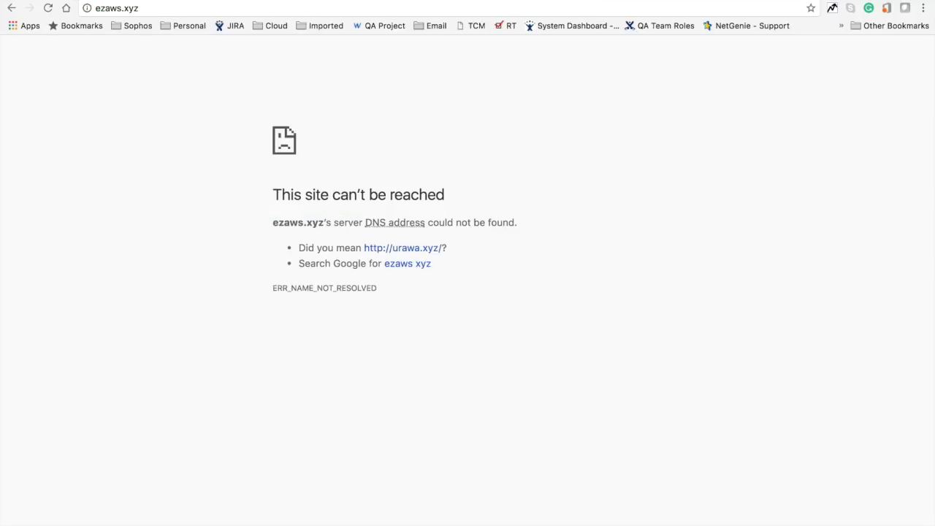
click(47, 8)
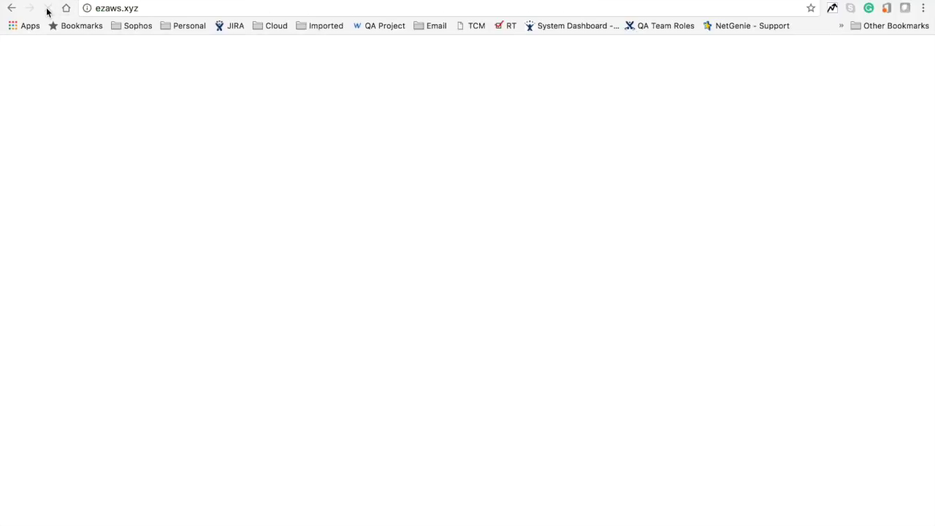